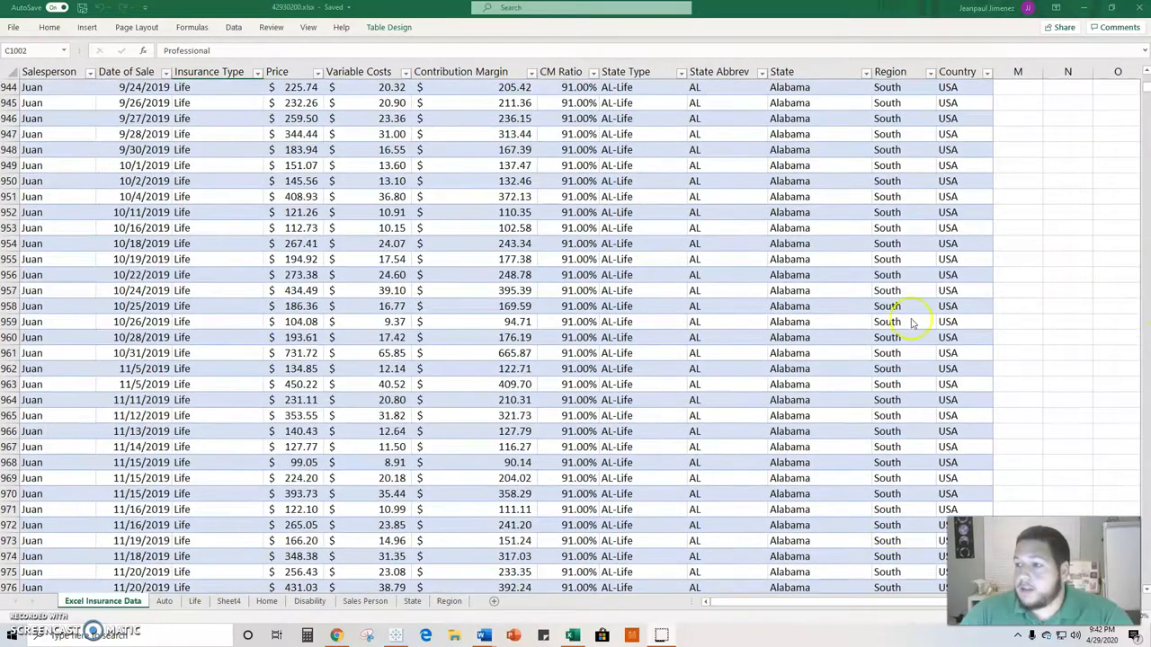
Step: Review the insurance sales data from the first row, and the Auto, Life, Sheet4, Home and Disability pivot tables
scroll(538, 225, "up", 20)
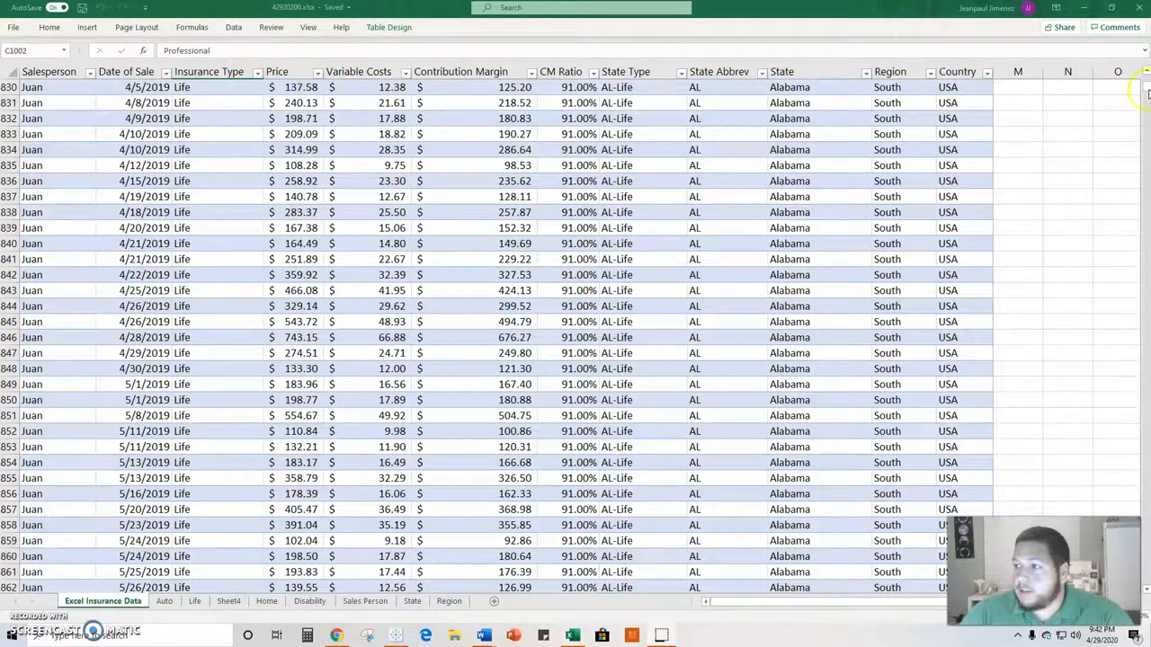
left_click_drag(1147, 85, 1146, 76)
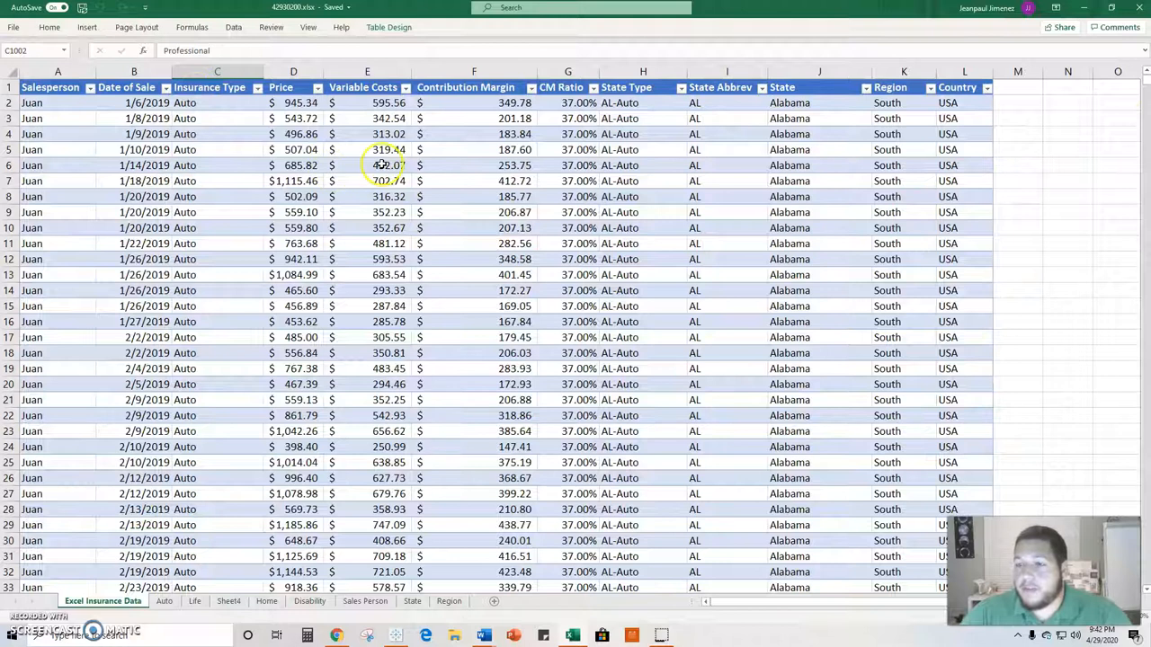
left_click(163, 601)
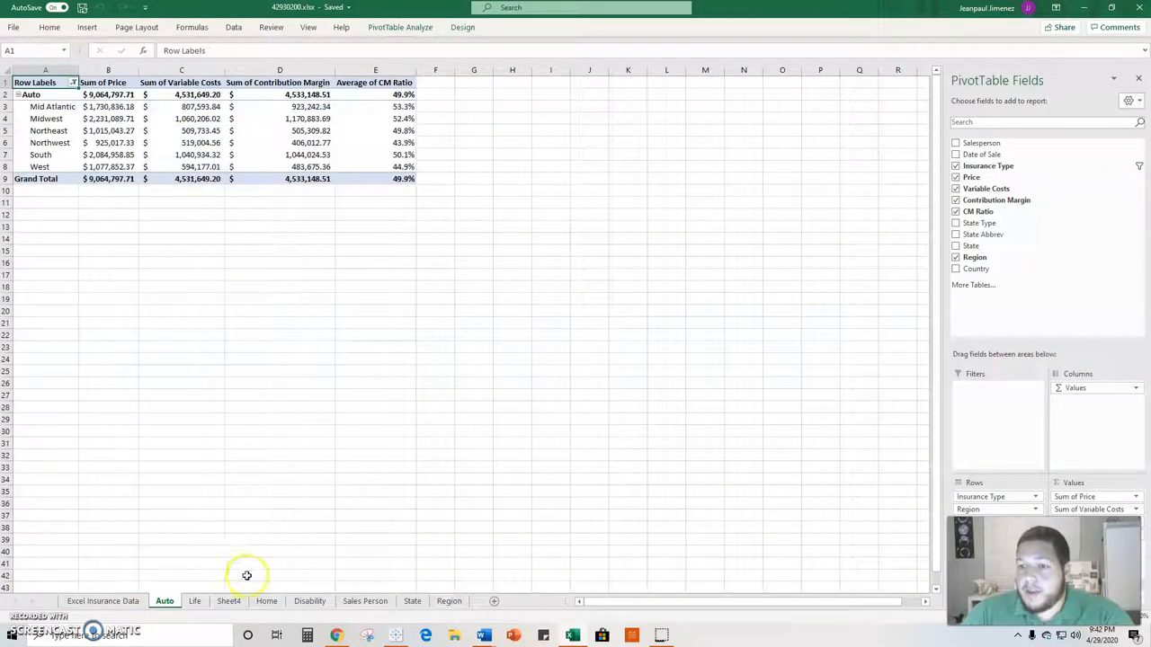
left_click(197, 603)
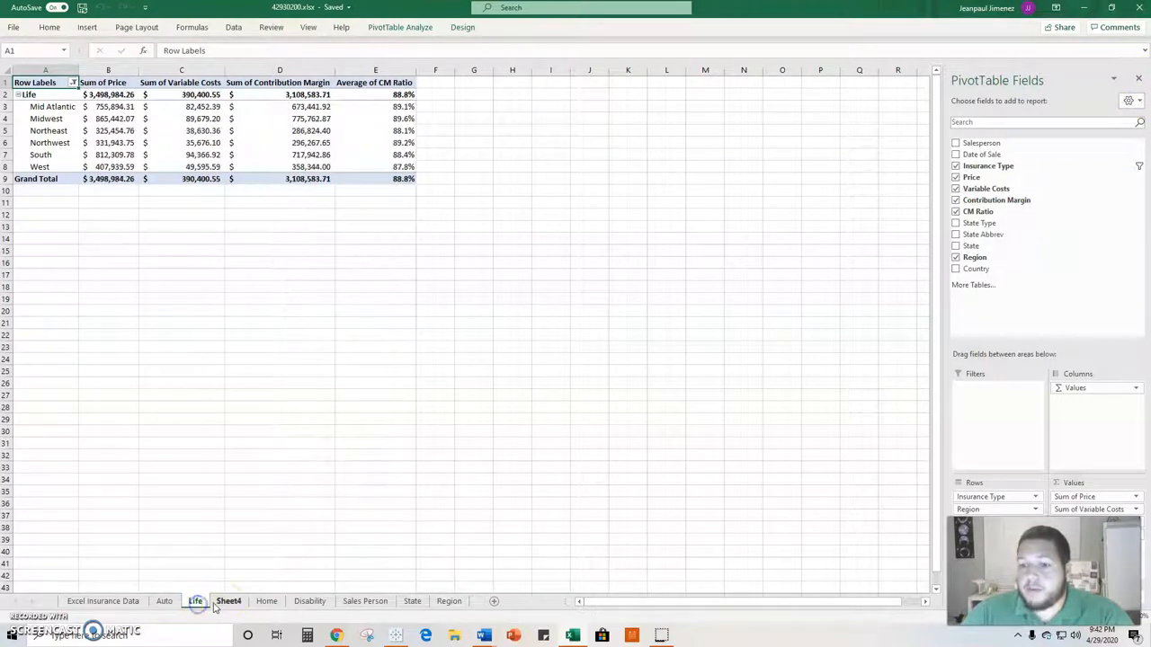
left_click(229, 602)
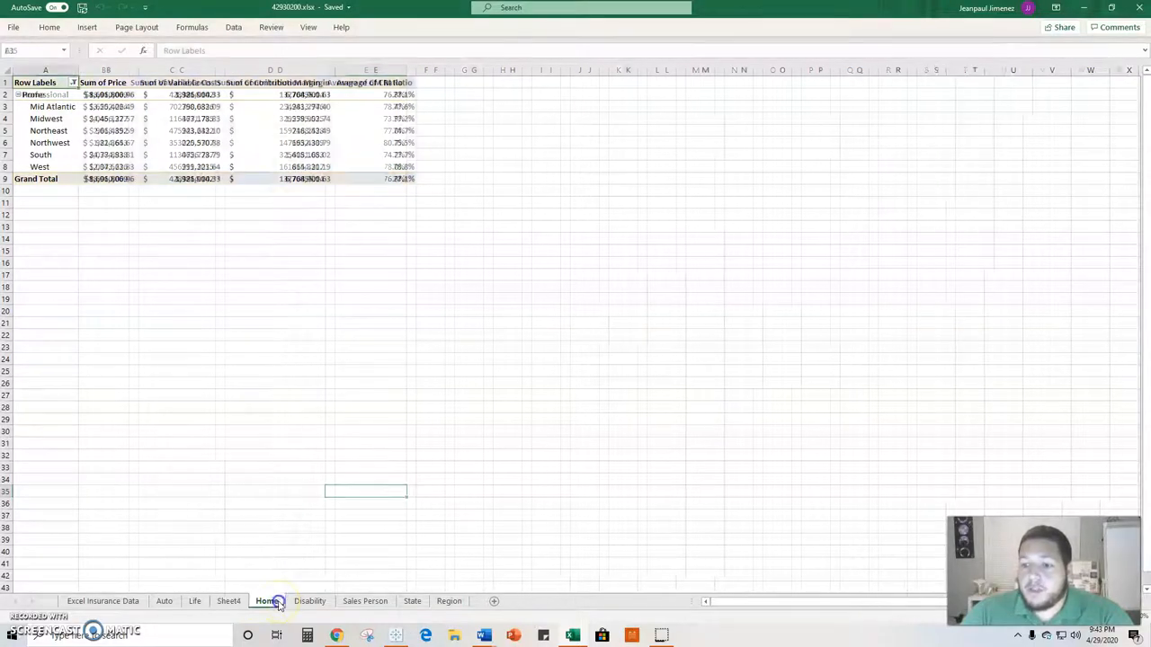
left_click(268, 601)
left_click(309, 602)
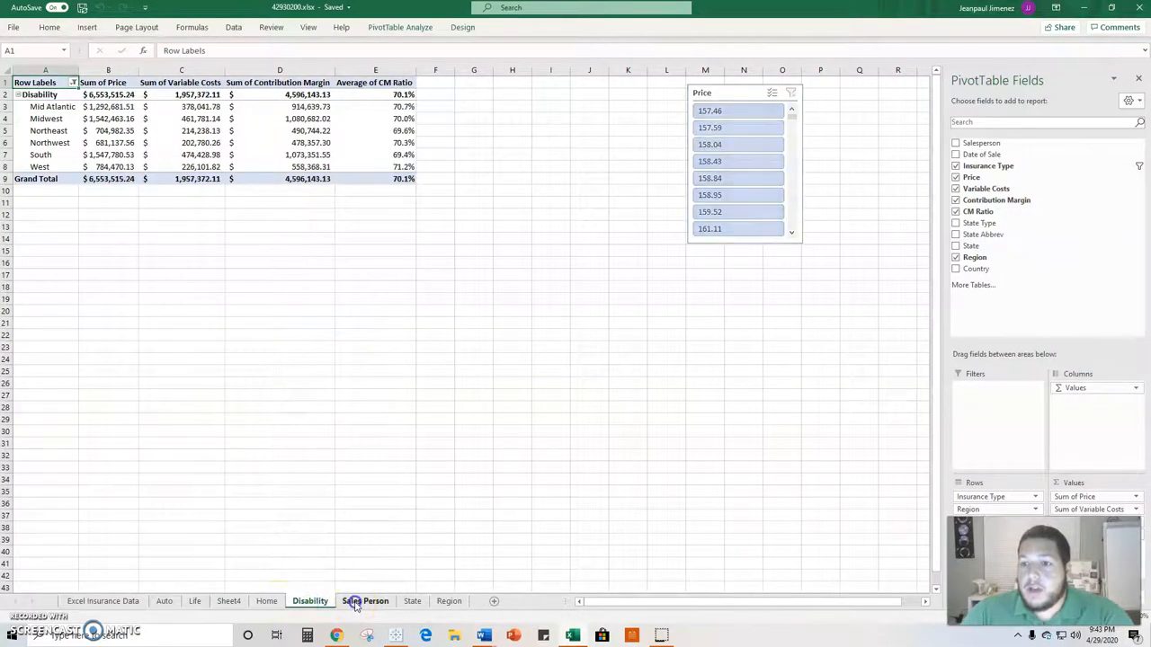
Step: Look through the Sales Person pivot table and slightly widen its Sum of Price column
left_click(362, 602)
scroll(611, 281, "down", 5)
scroll(598, 415, "up", 5)
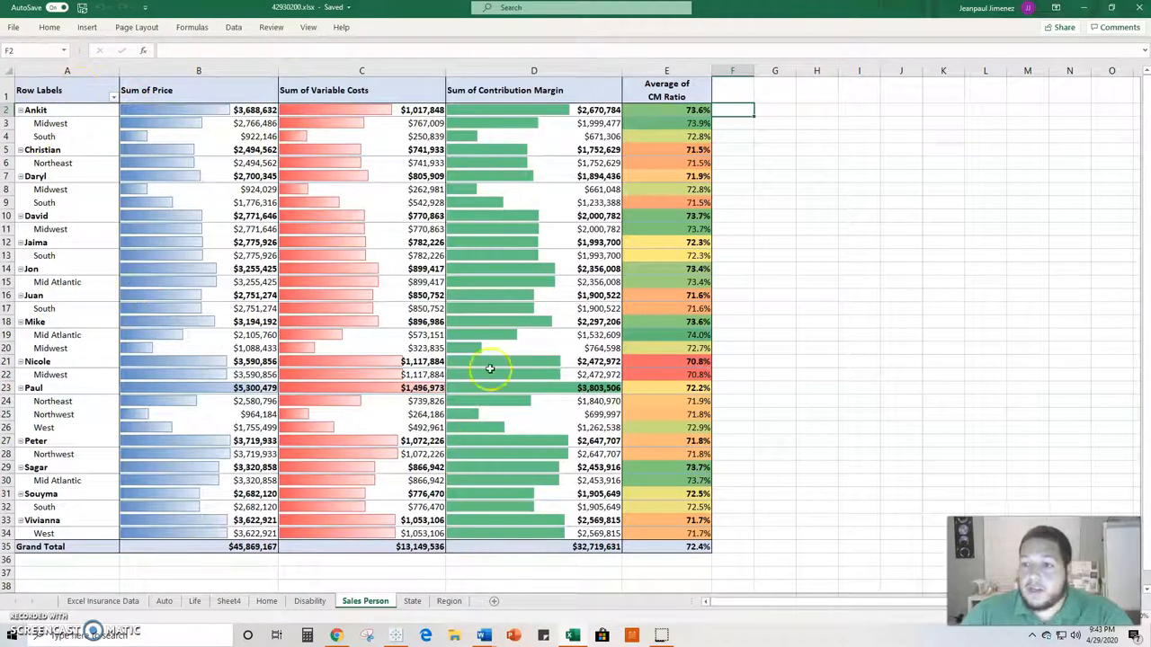
left_click_drag(278, 71, 291, 71)
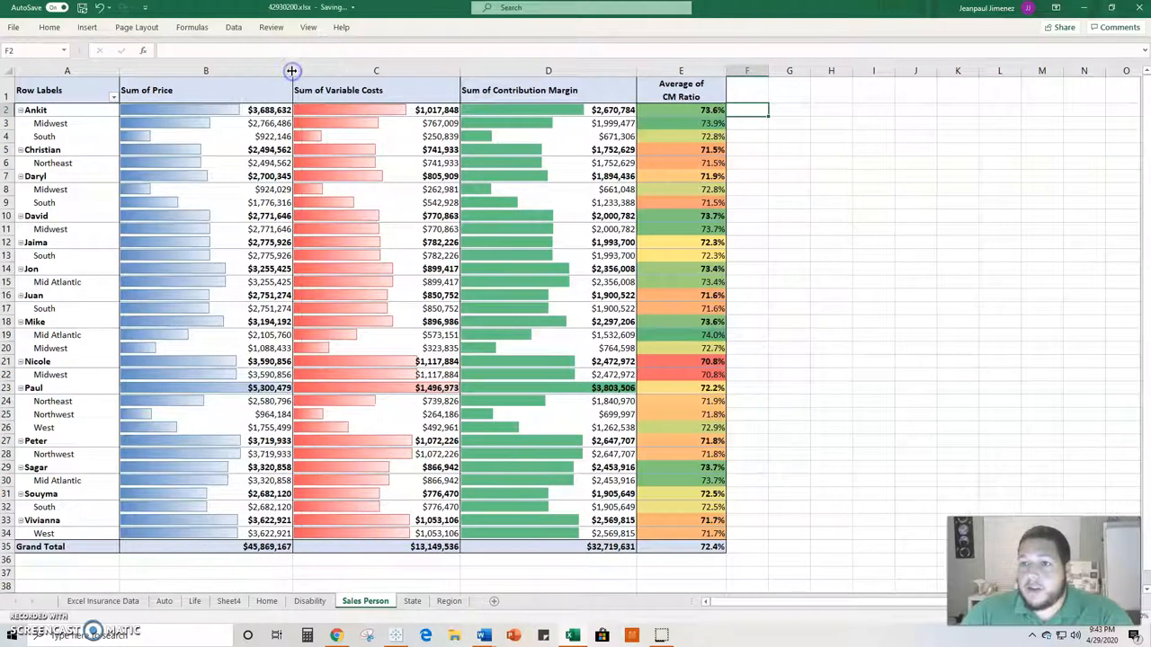
Step: Review the State pivot table down to its last rows and the Region pivot table down to its grand total
left_click(412, 601)
scroll(211, 378, "down", 20)
scroll(203, 381, "down", 20)
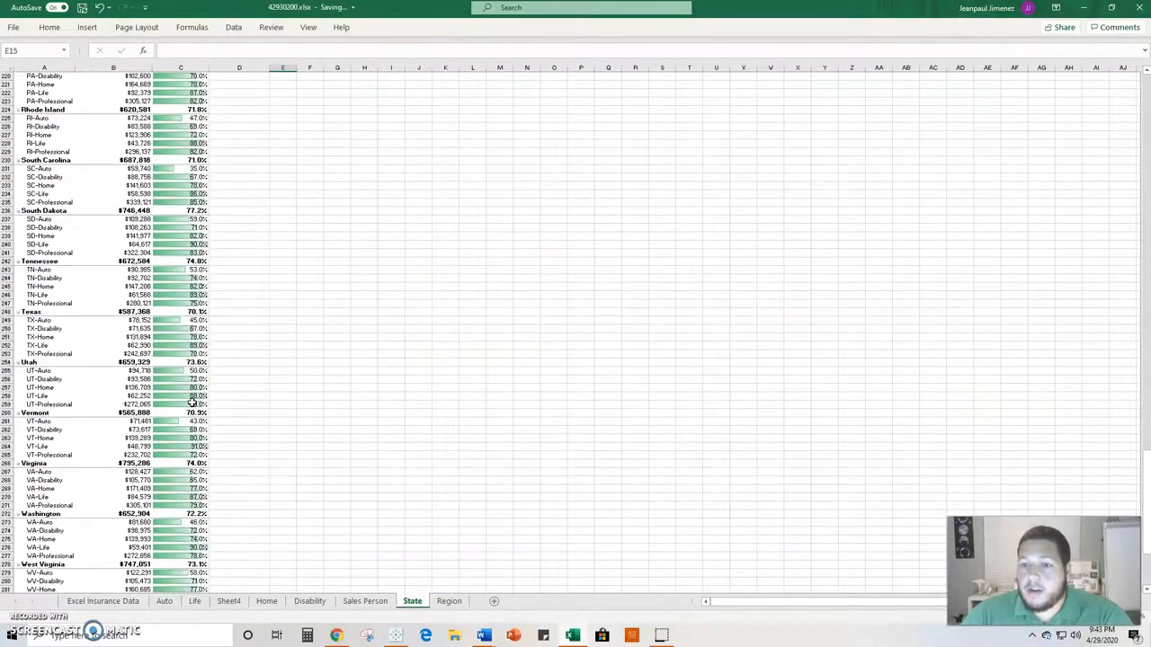
scroll(192, 403, "down", 17)
left_click(446, 603)
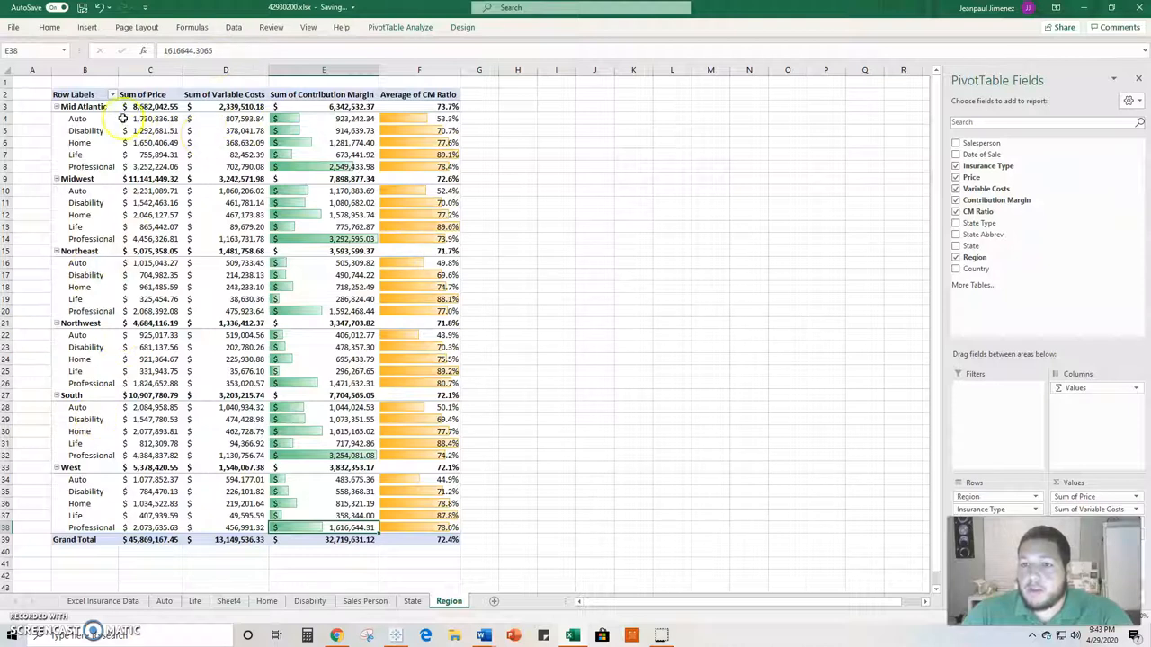
scroll(508, 385, "down", 2)
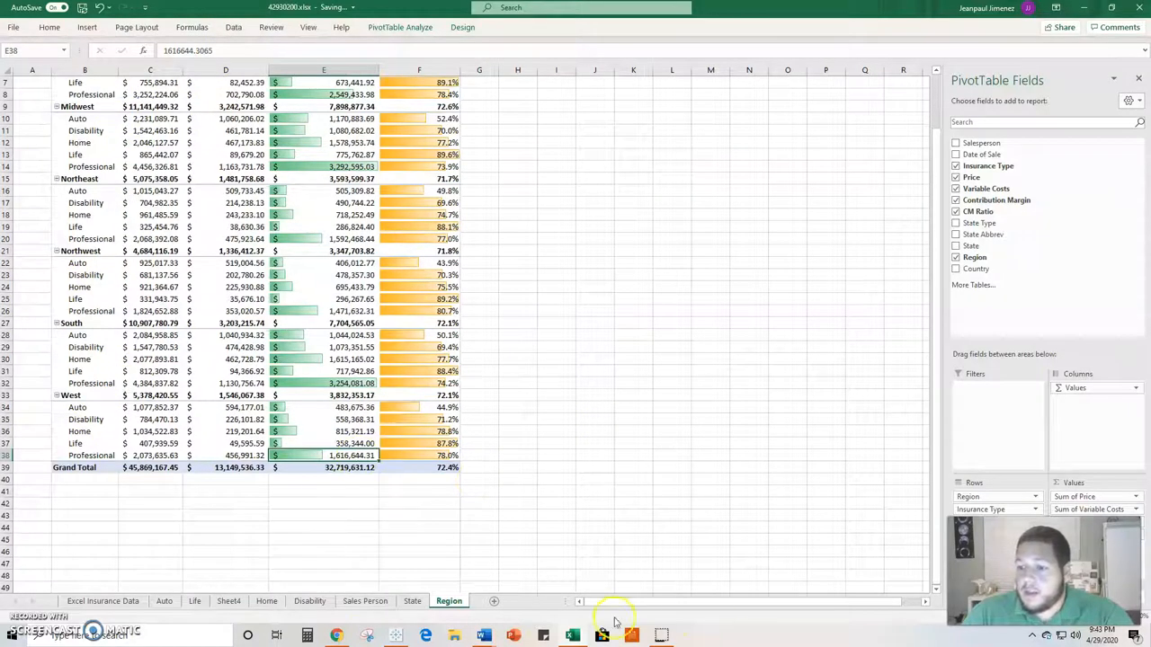
Step: Switch to the Tableau workbook and look through the rows of its insurance data source
left_click(397, 636)
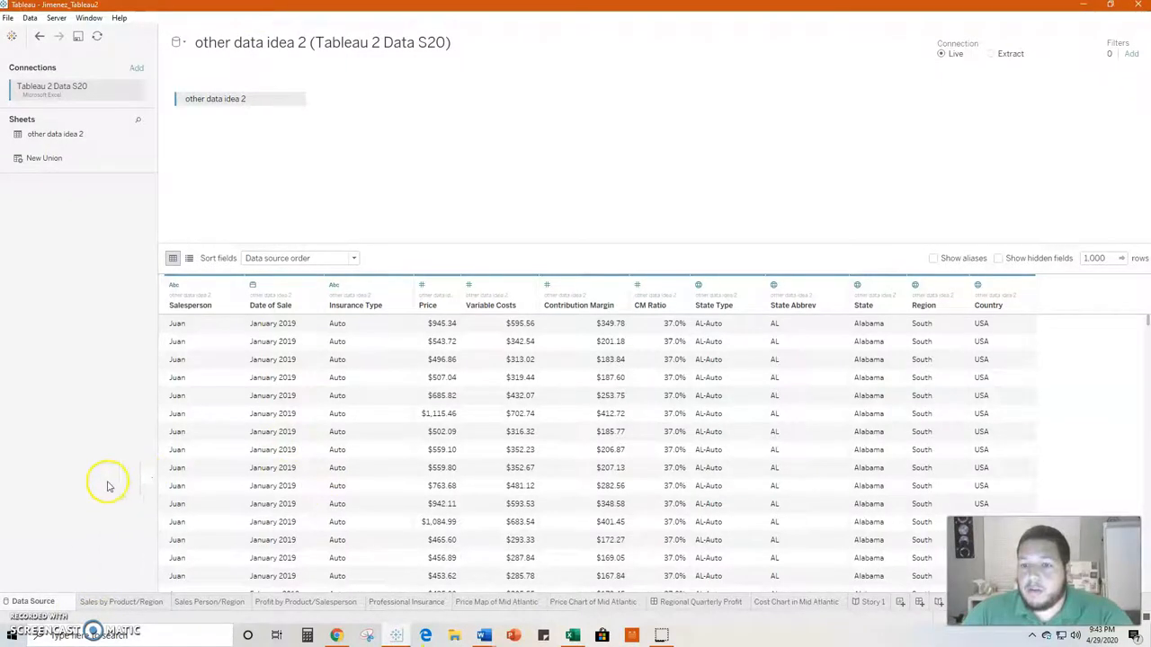
scroll(333, 458, "down", 20)
scroll(630, 450, "down", 3)
Step: Examine the Sales by Product/Region charts of price, variable costs, contribution margin and CM ratio, widening the chart area slightly
left_click(121, 602)
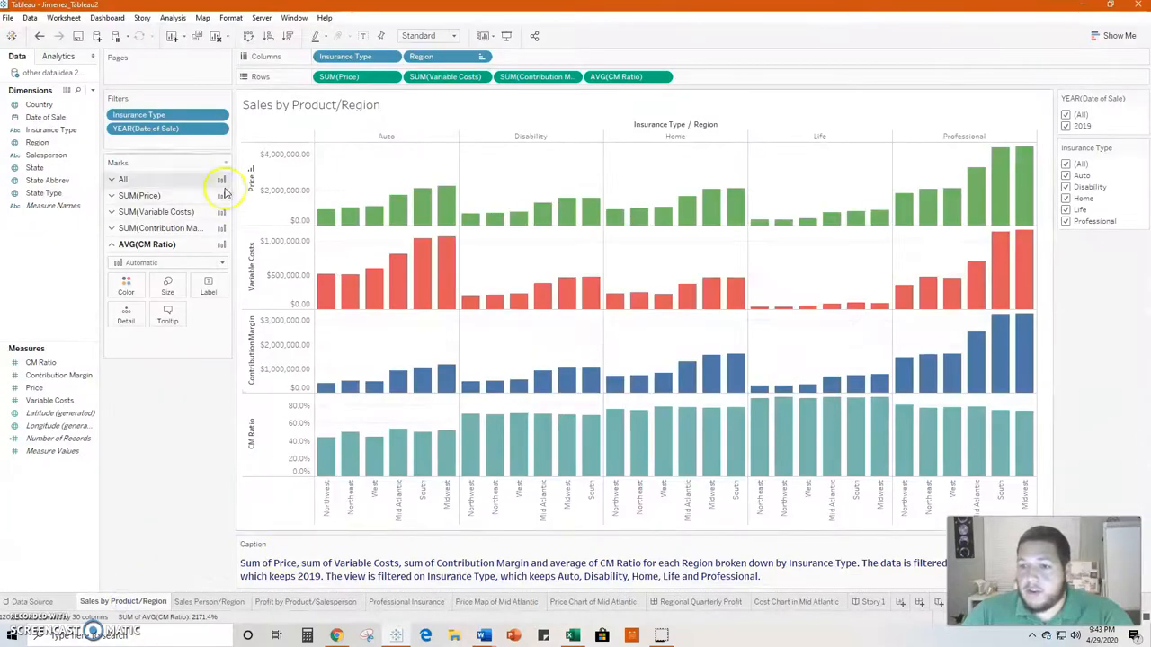
mouse_move(409, 283)
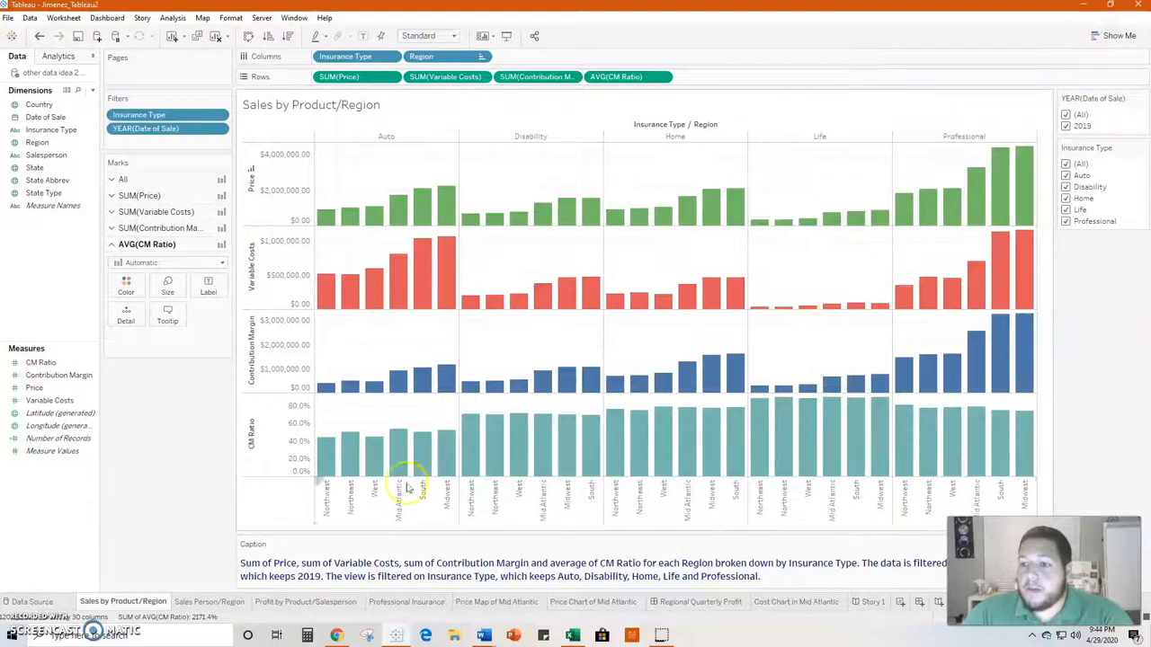
mouse_move(1013, 438)
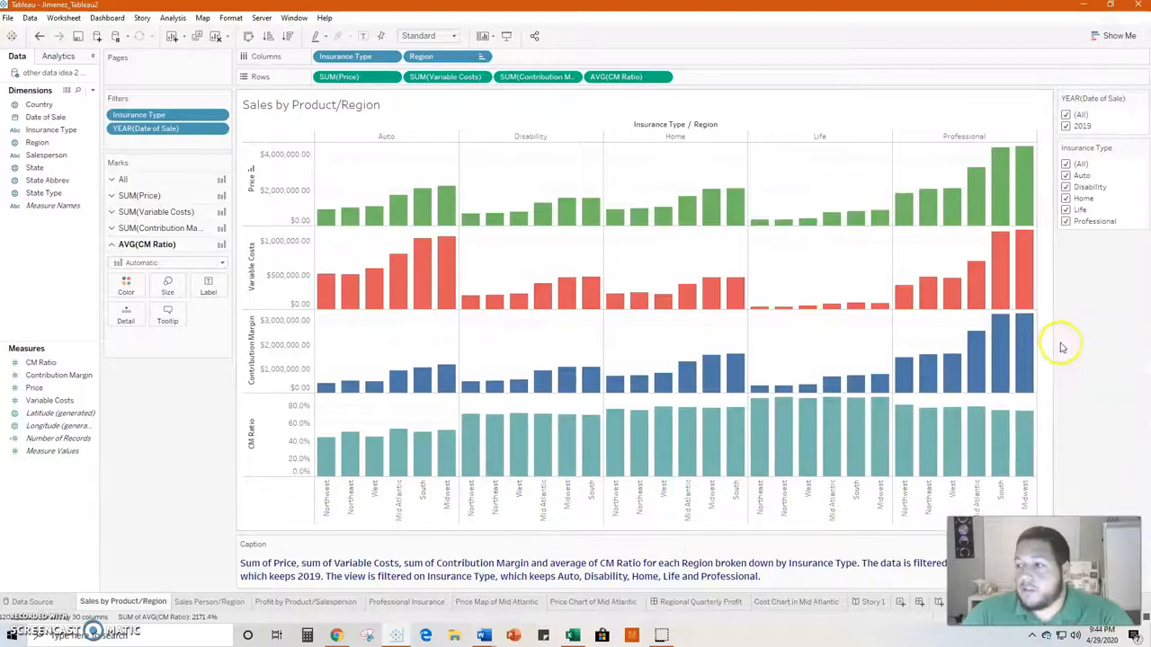
left_click_drag(1054, 345, 1069, 345)
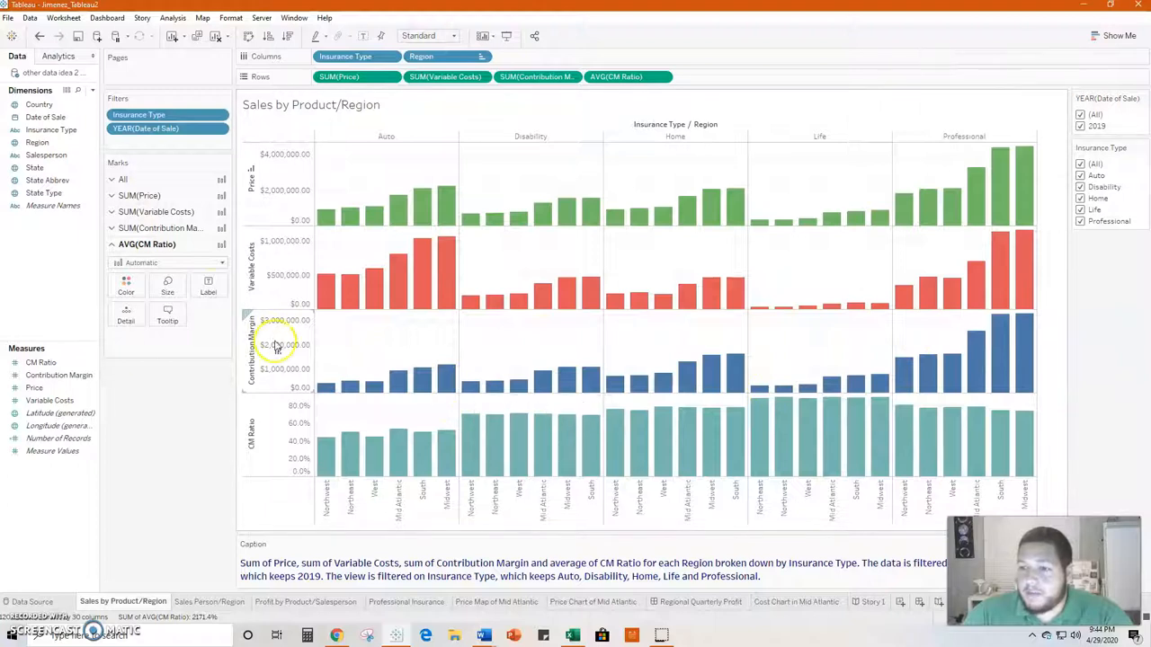
mouse_move(998, 219)
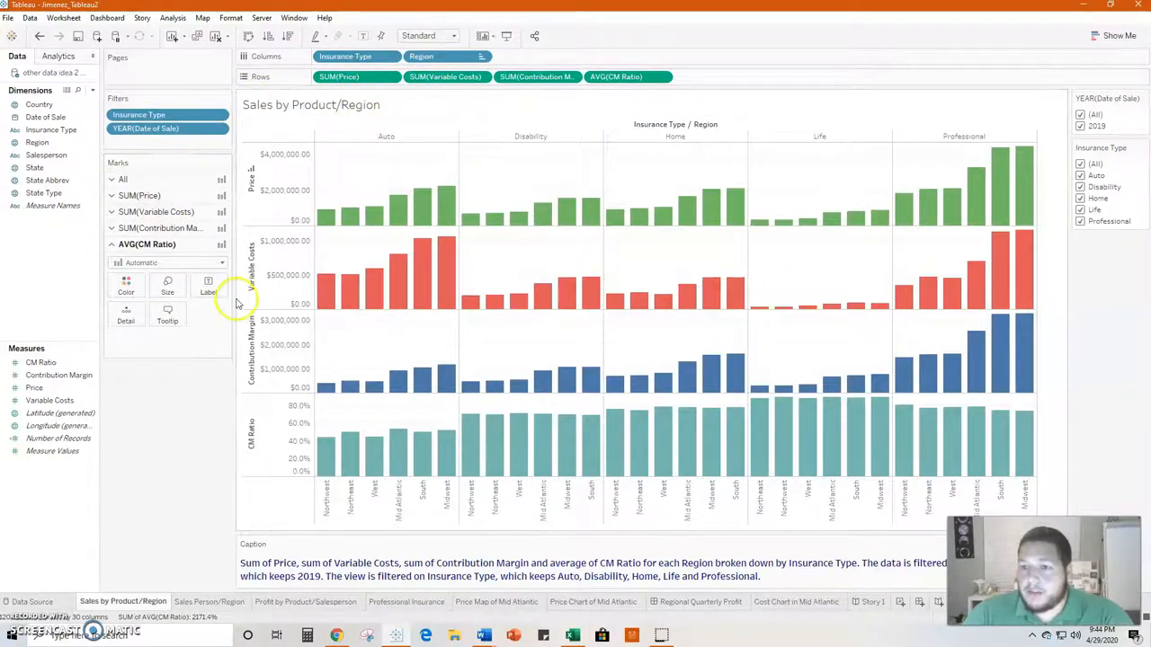
Step: Examine the contribution margins in Sales Person/Region and the Life and Professional bars in Profit by Product/Salesperson
left_click(206, 604)
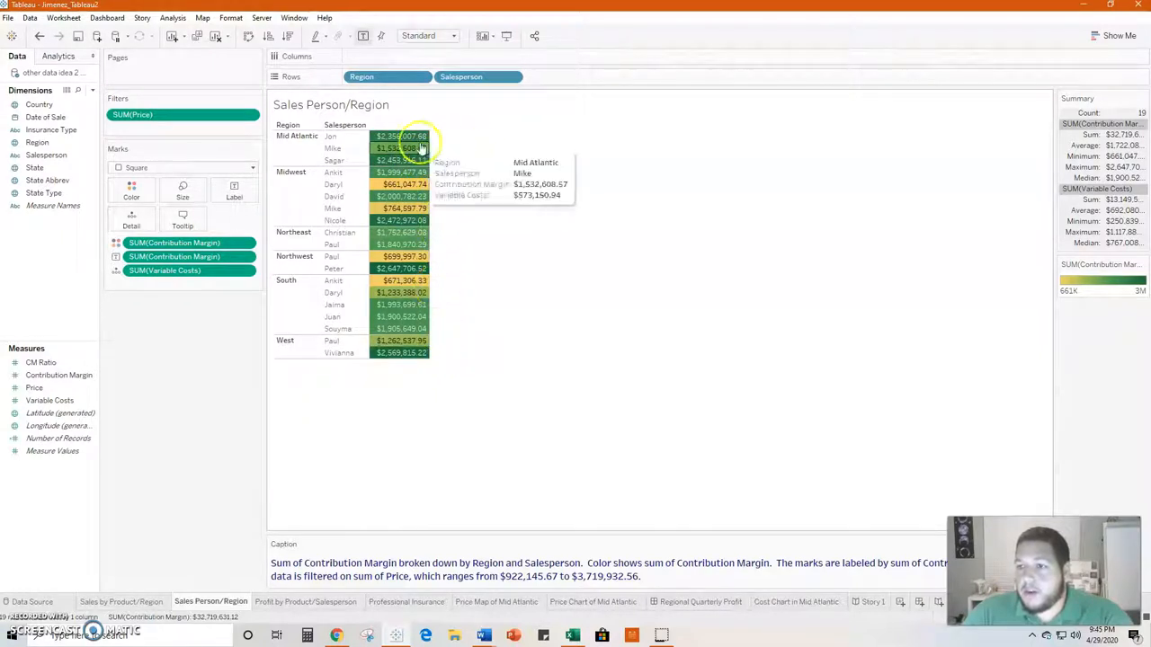
left_click(310, 602)
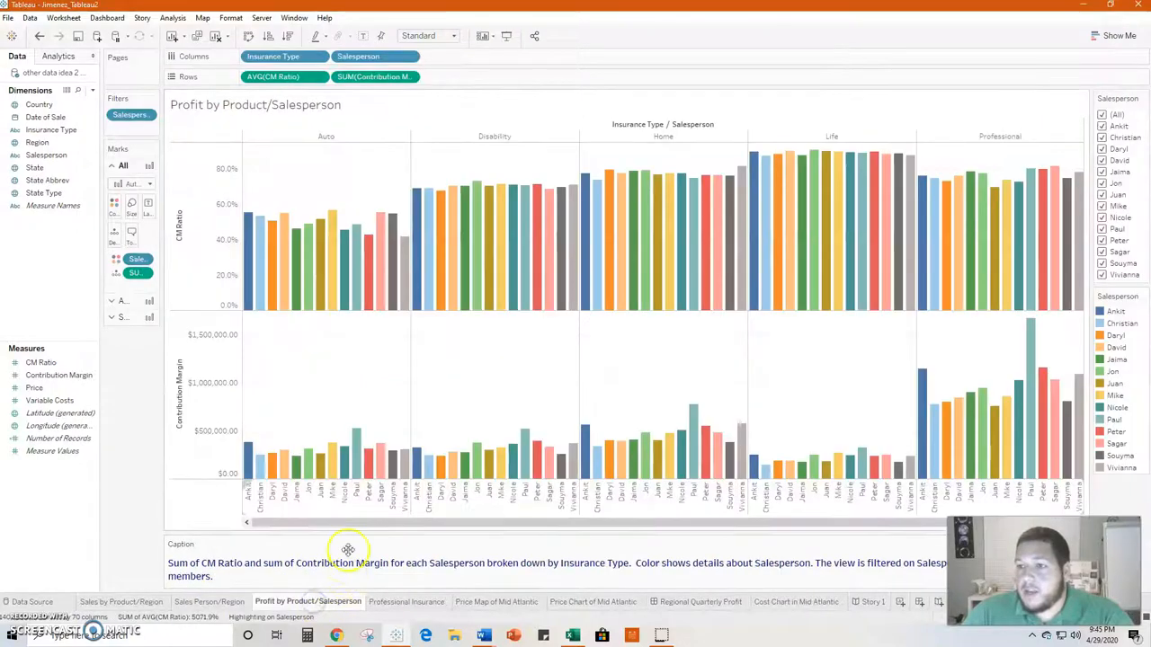
left_click_drag(403, 525, 420, 525)
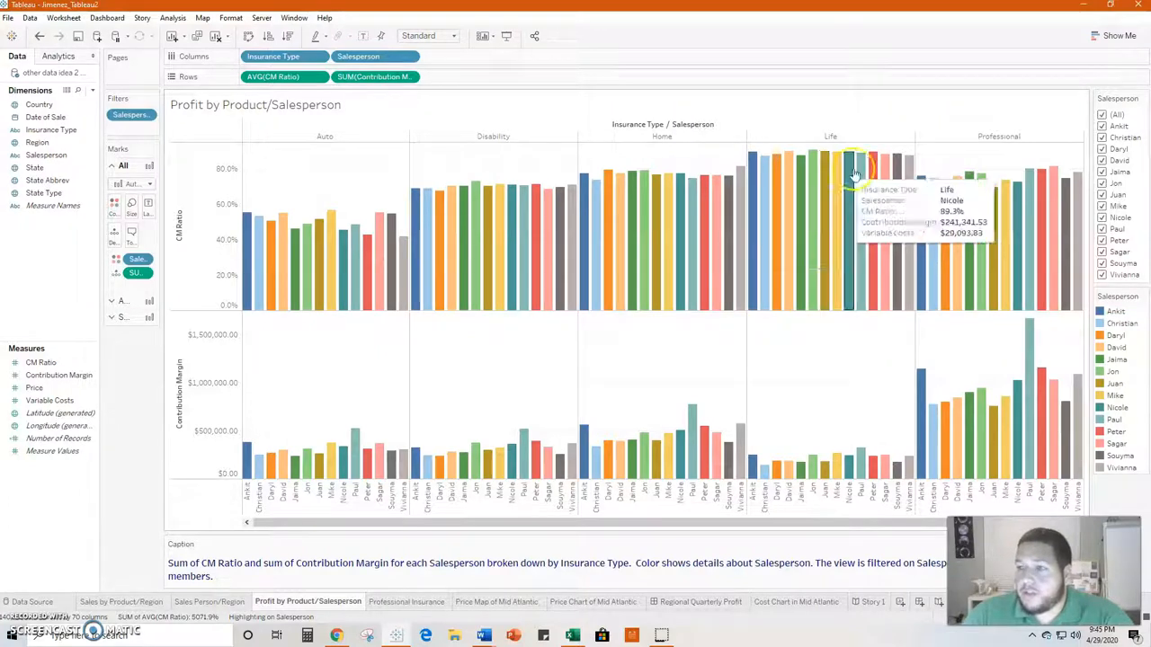
left_click(829, 216)
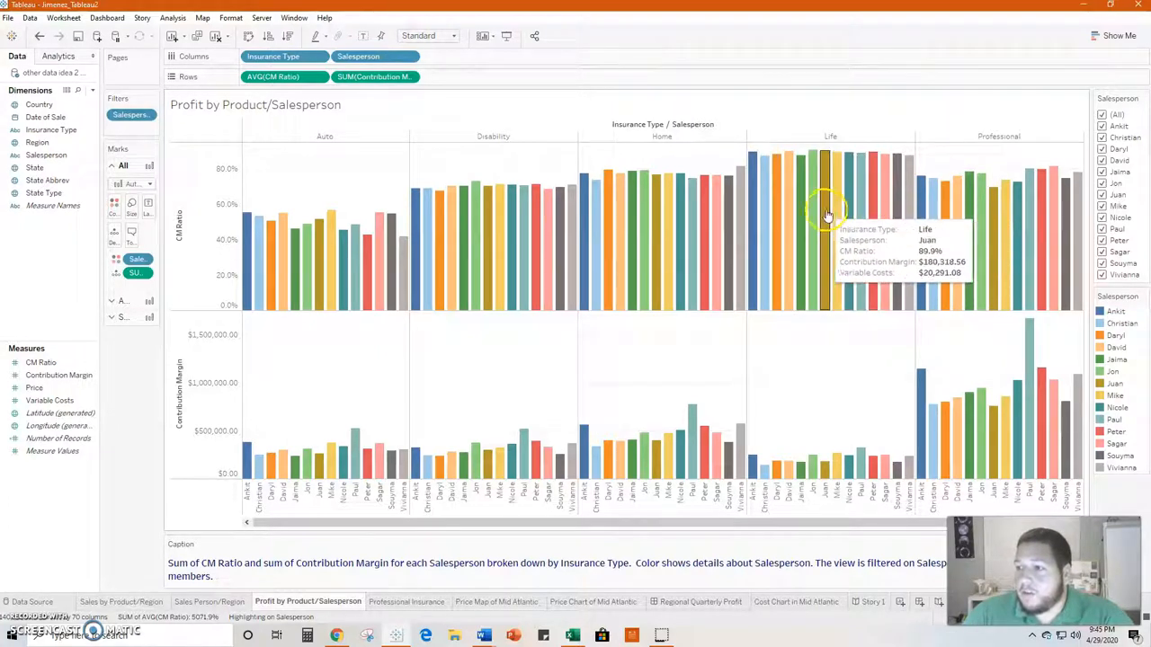
left_click(951, 436)
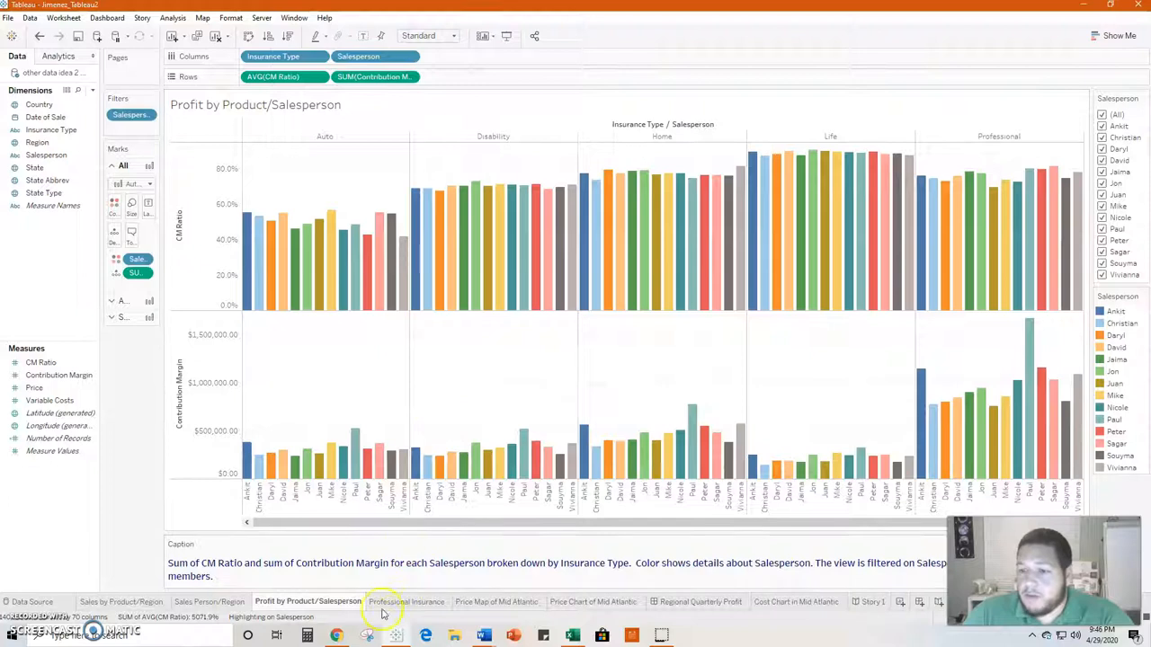
Step: Review the Professional Insurance quarterly chart, followed by the price map and price chart of the Mid Atlantic region
mouse_move(381, 609)
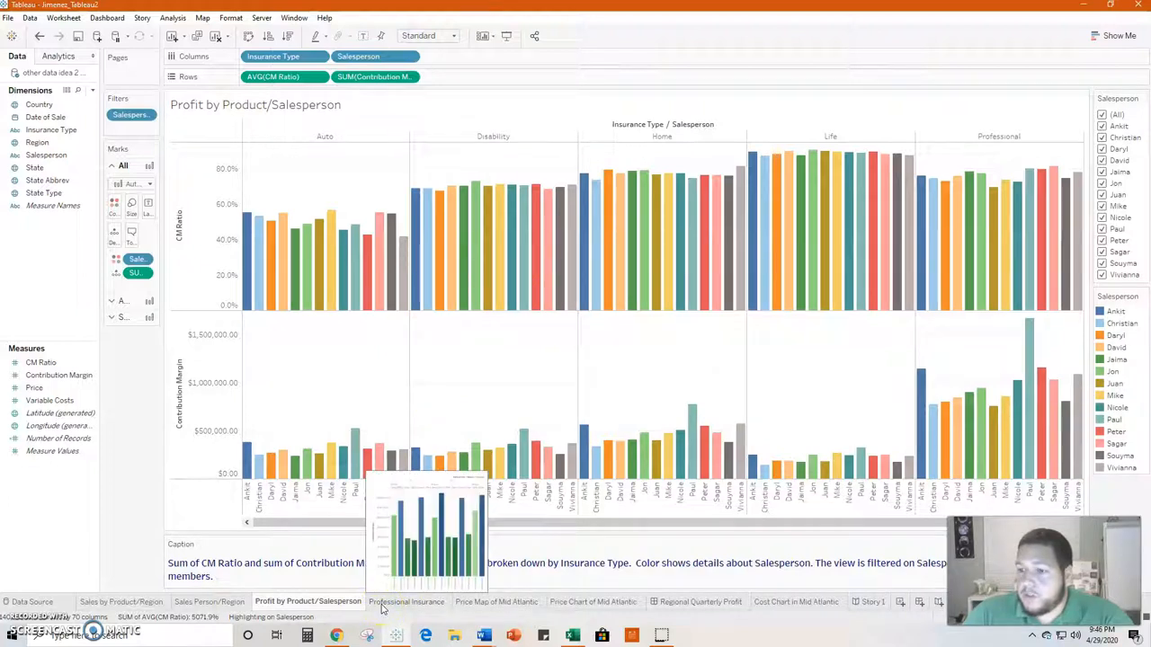
left_click(381, 608)
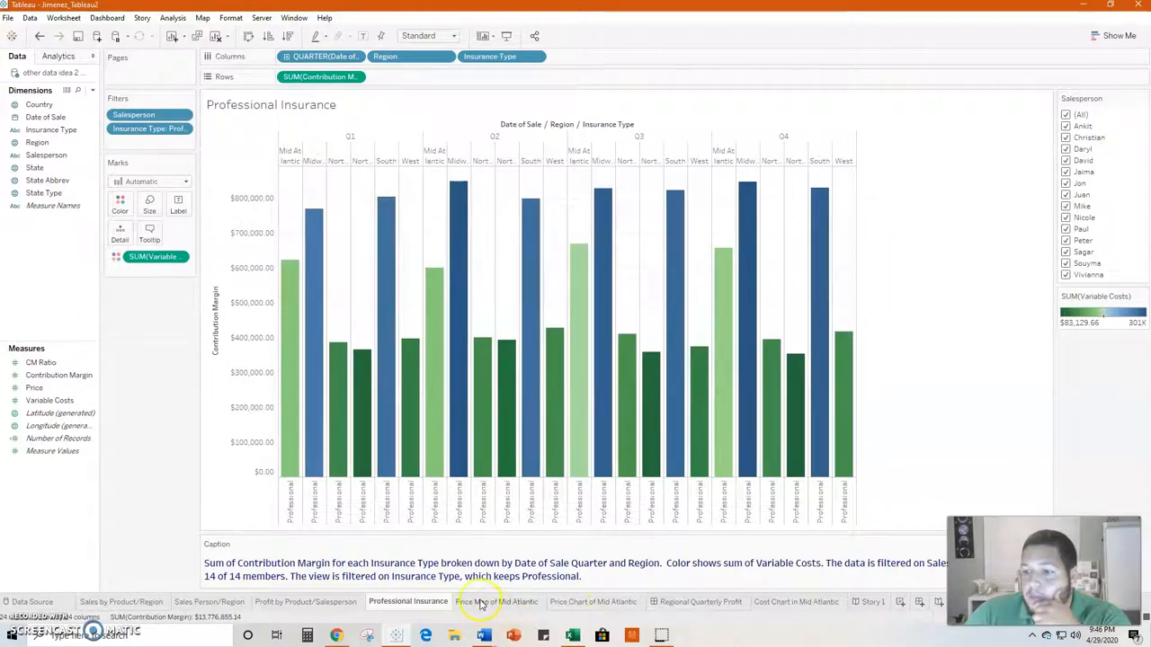
mouse_move(481, 604)
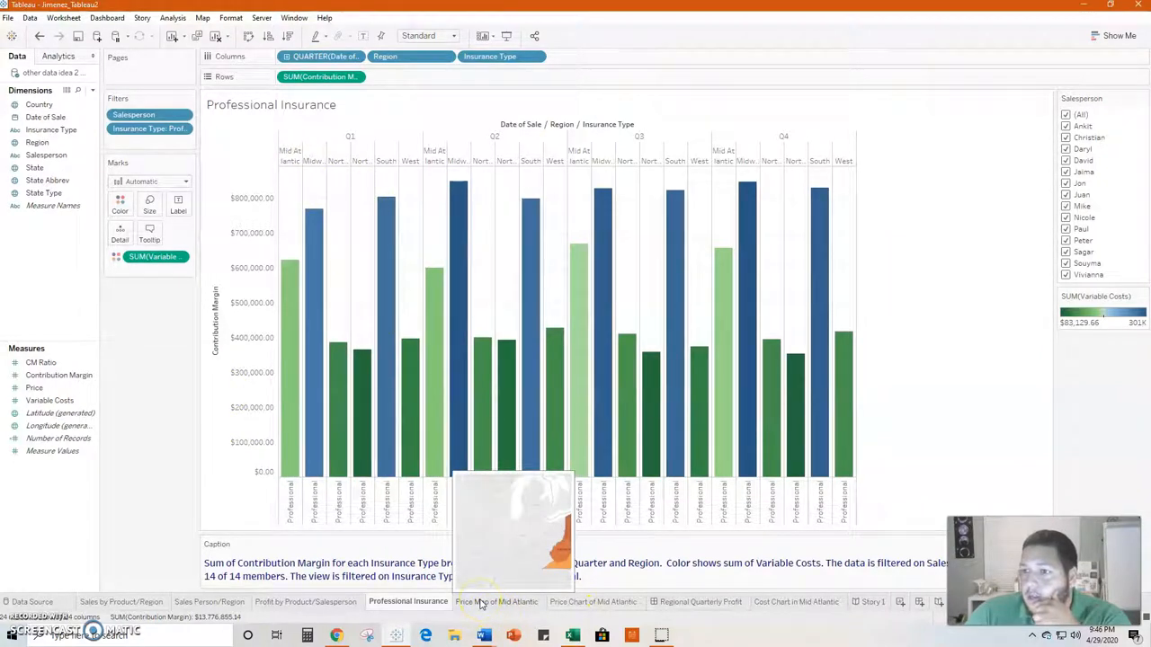
left_click(481, 603)
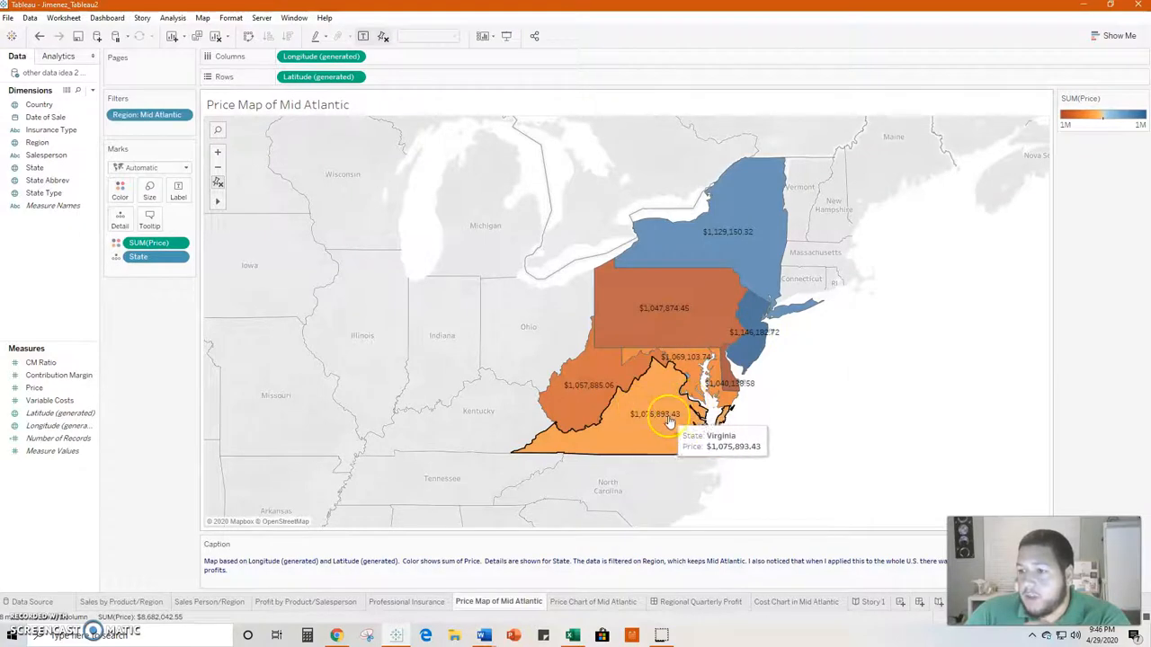
left_click(594, 602)
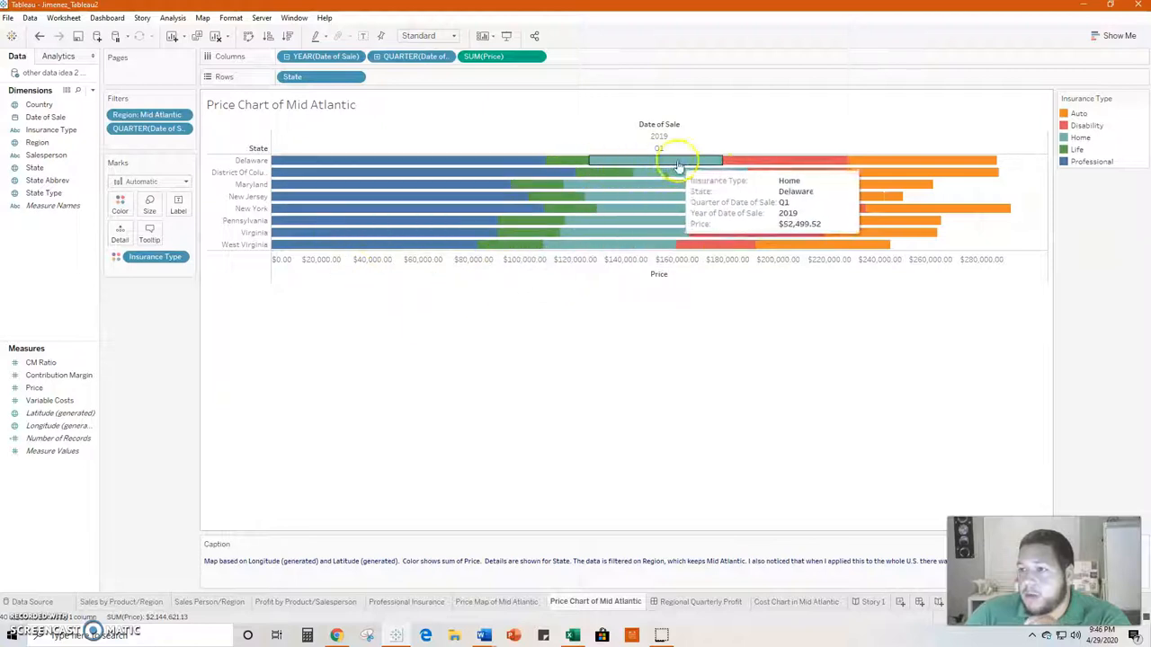
Step: Show all quarters of the date of sale in the Regional Quarterly Profit dashboard
left_click(697, 601)
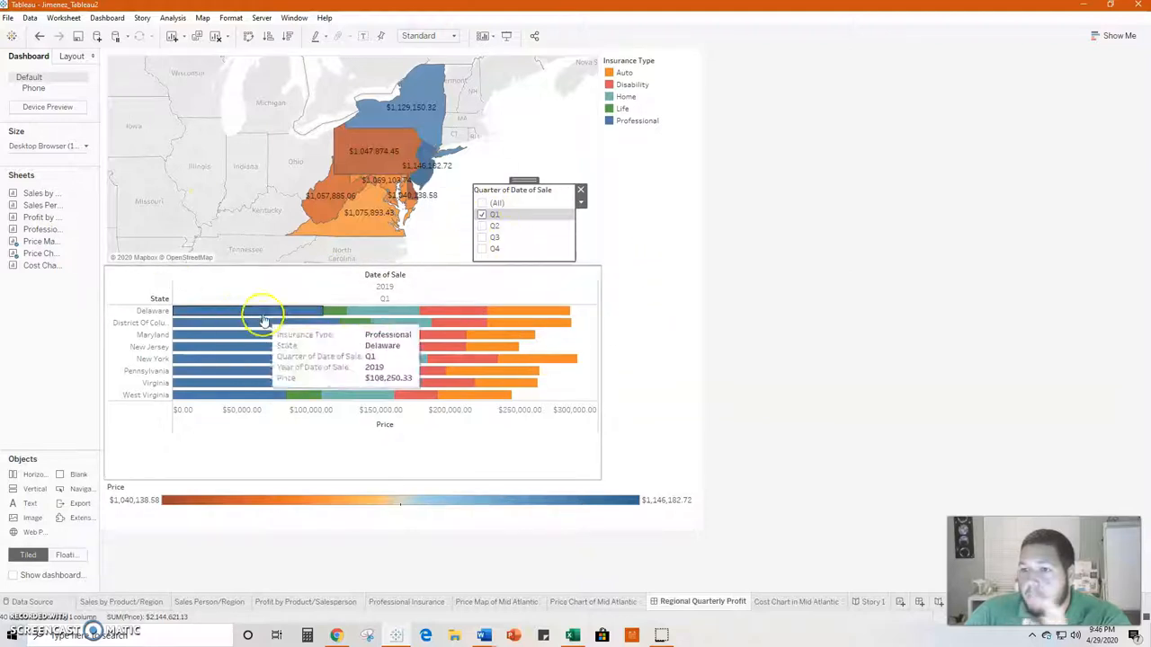
left_click(487, 202)
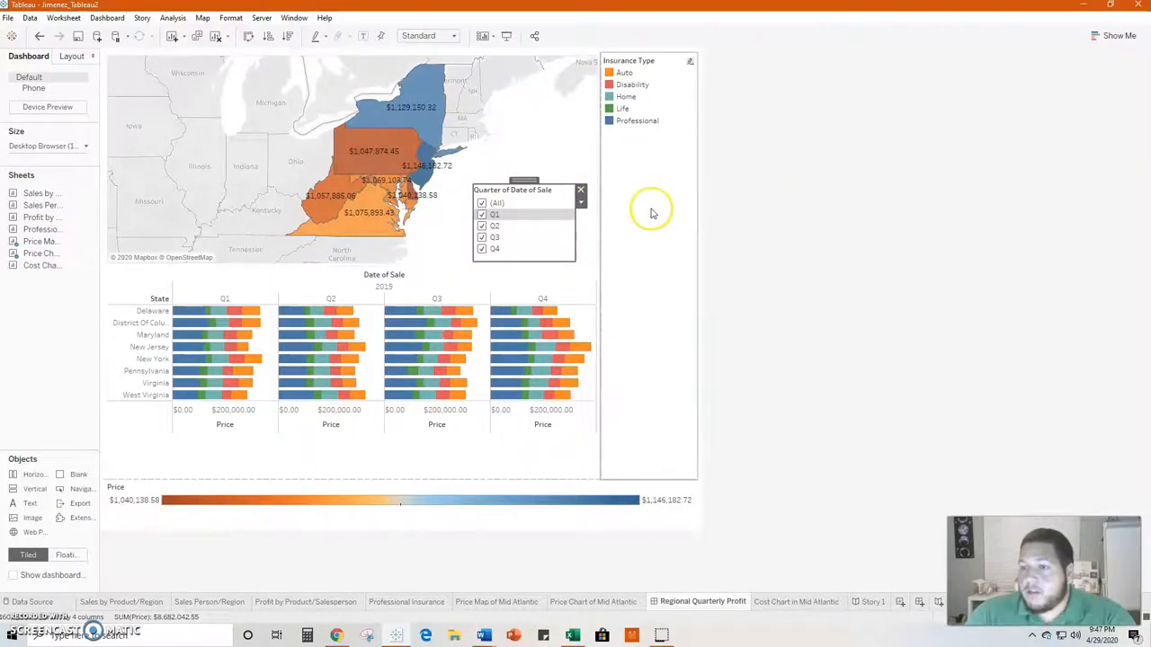
Step: Compare variable costs in the Mid Atlantic cost chart with Sales by Product/Region and the story's final point on Auto and Professional
left_click(797, 603)
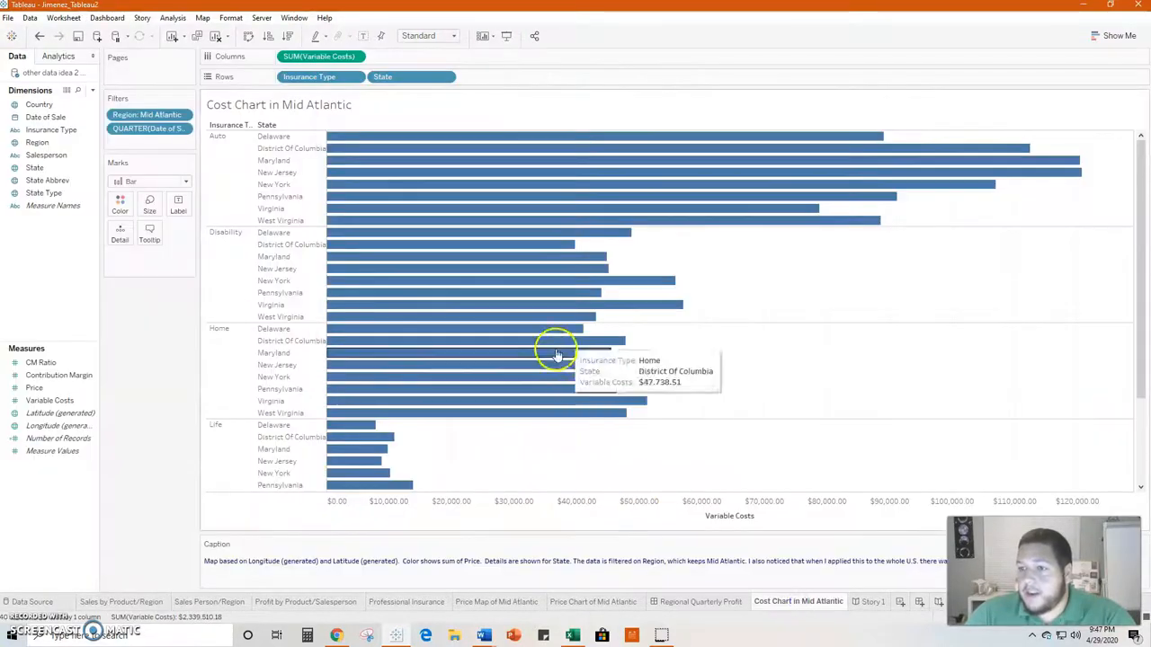
left_click(870, 603)
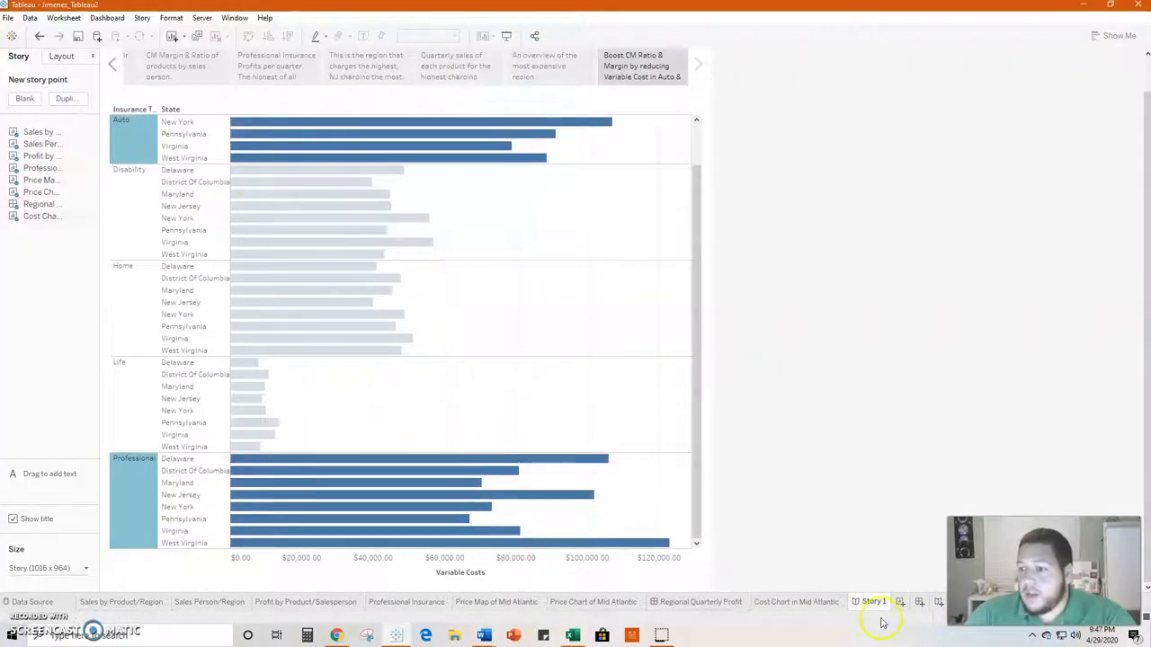
left_click(798, 603)
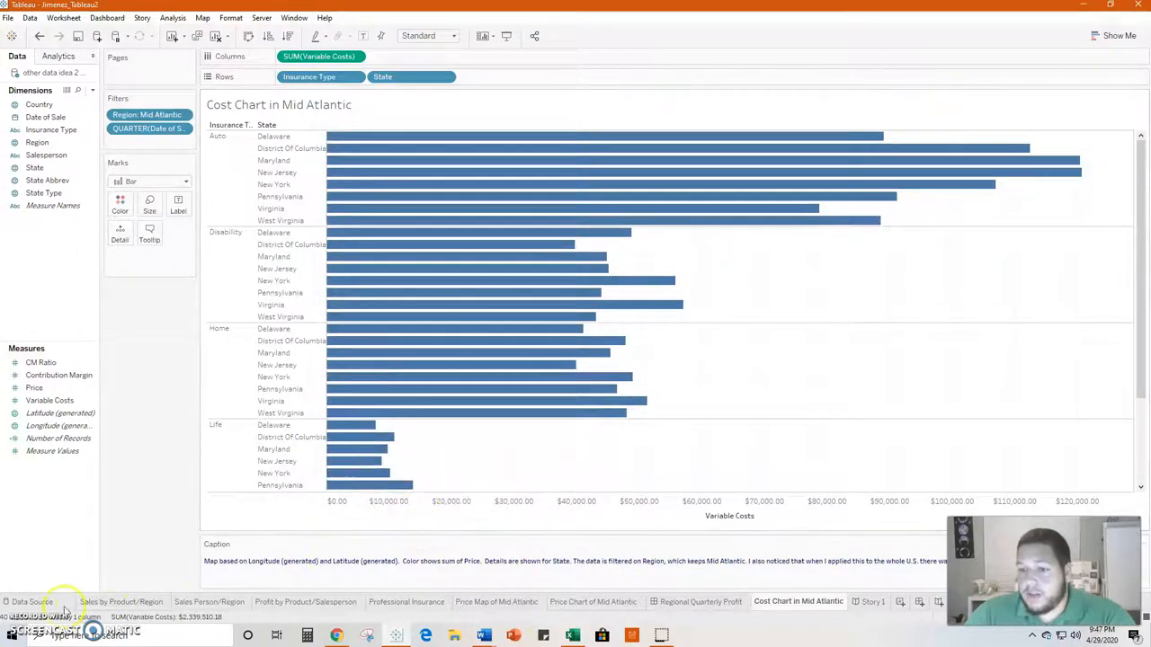
left_click(118, 603)
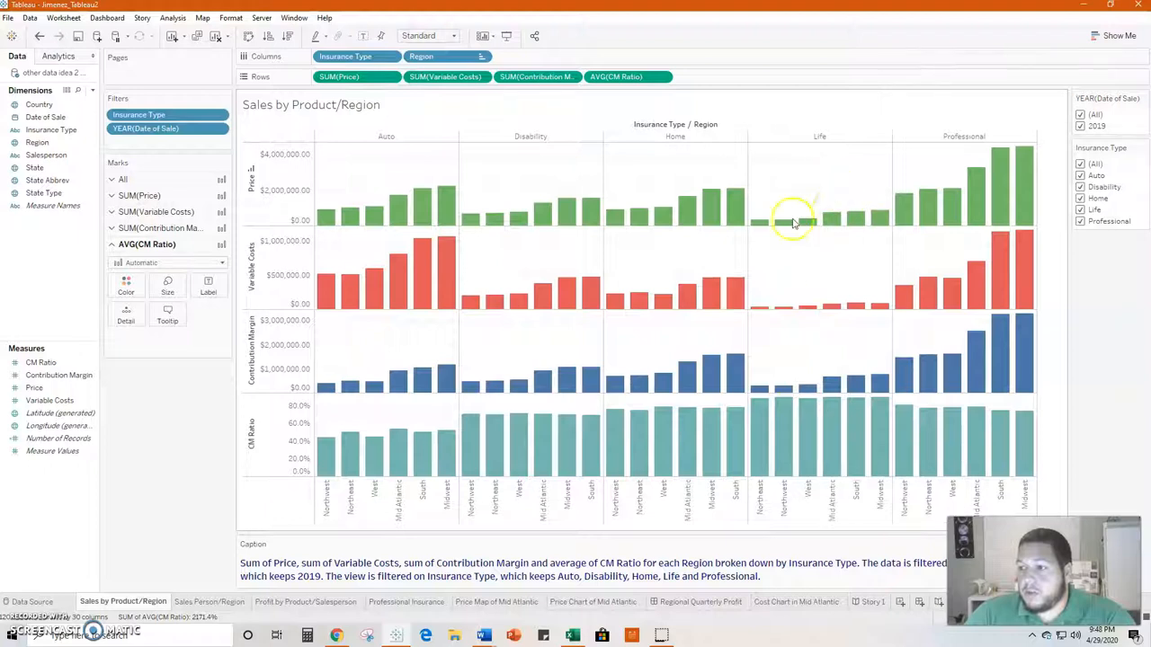
left_click(799, 603)
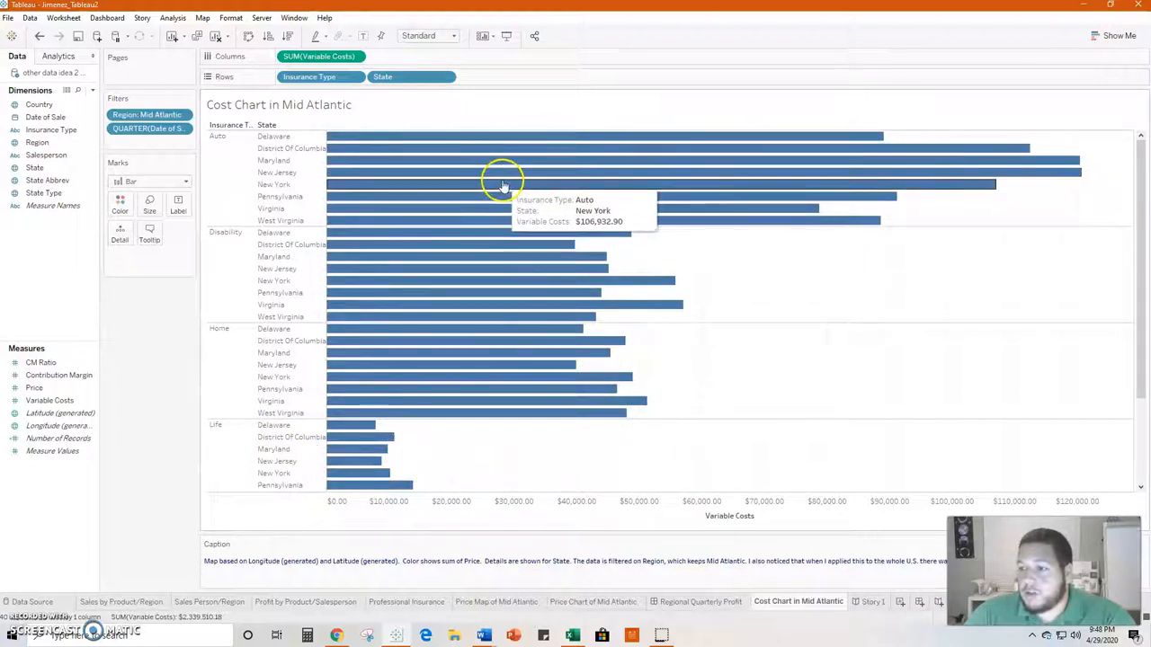
left_click(866, 603)
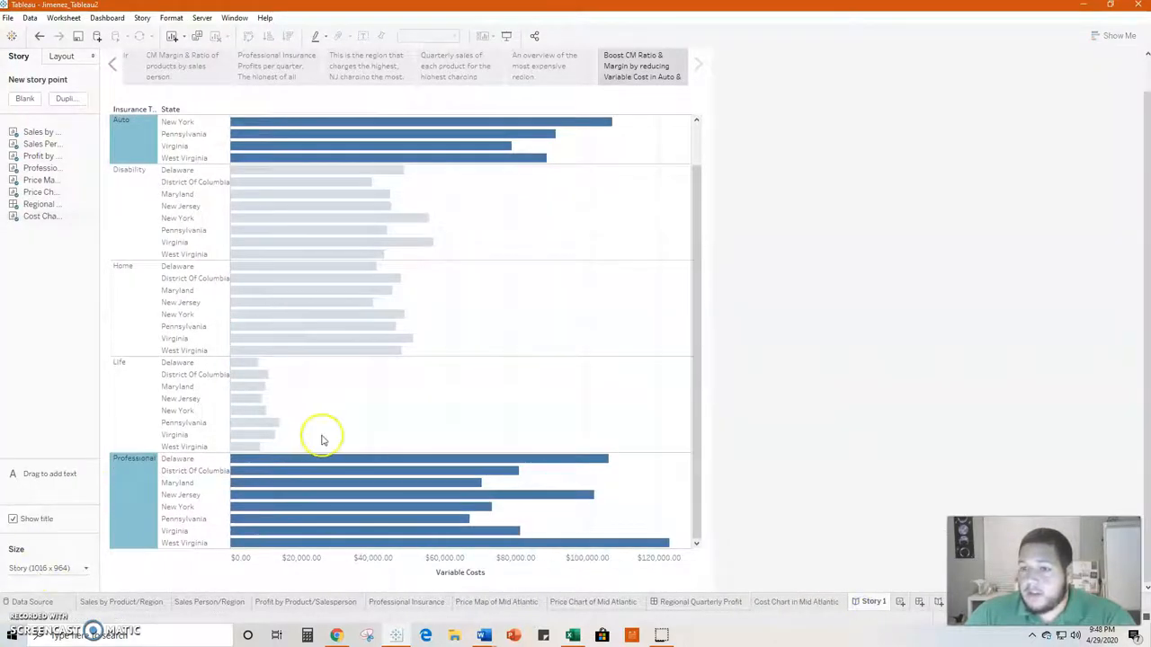
Step: Review the worksheets and dashboard again from Cost Chart in Mid Atlantic back to the regional comparison in Sales by Product/Region
left_click(809, 602)
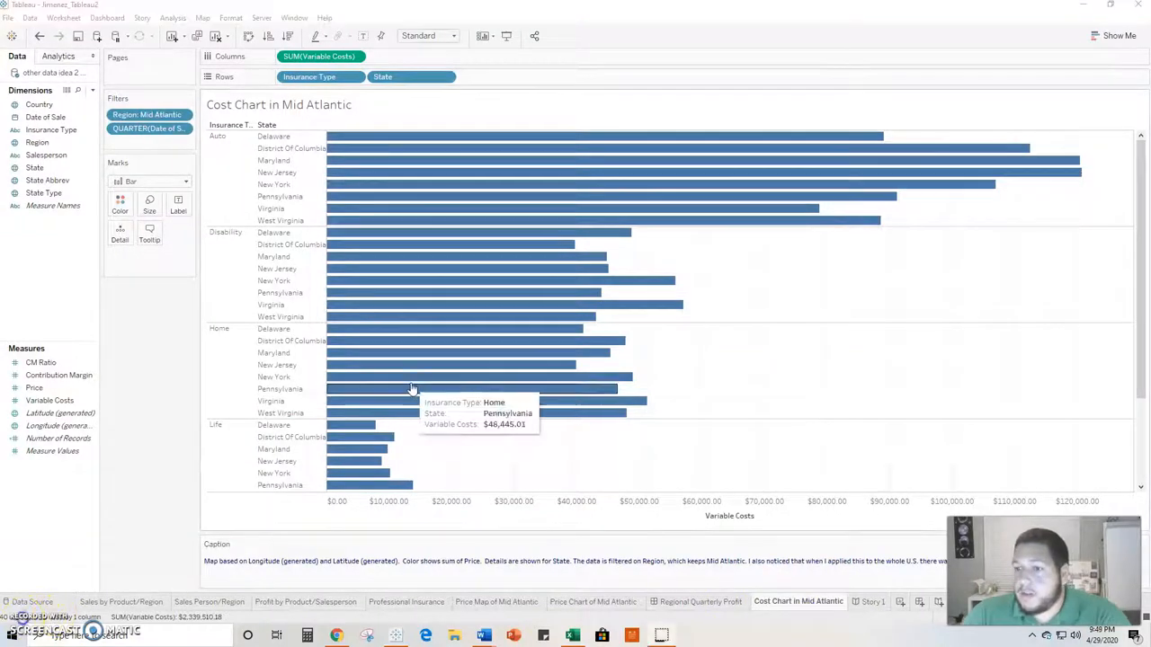
left_click(724, 602)
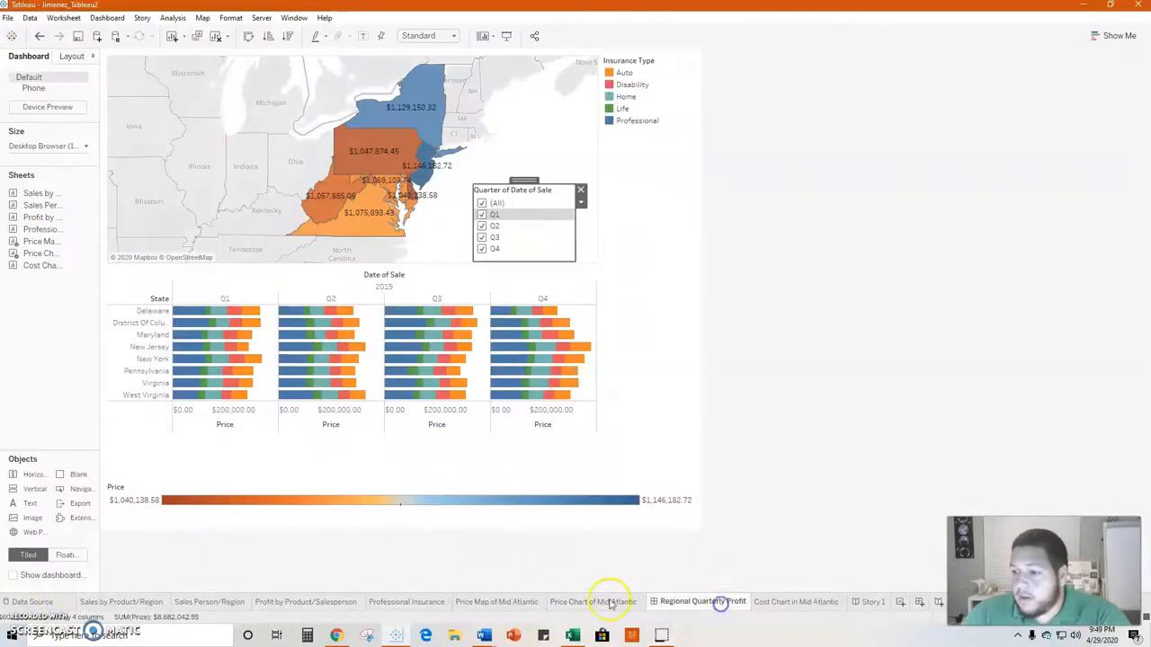
left_click(593, 603)
left_click(496, 602)
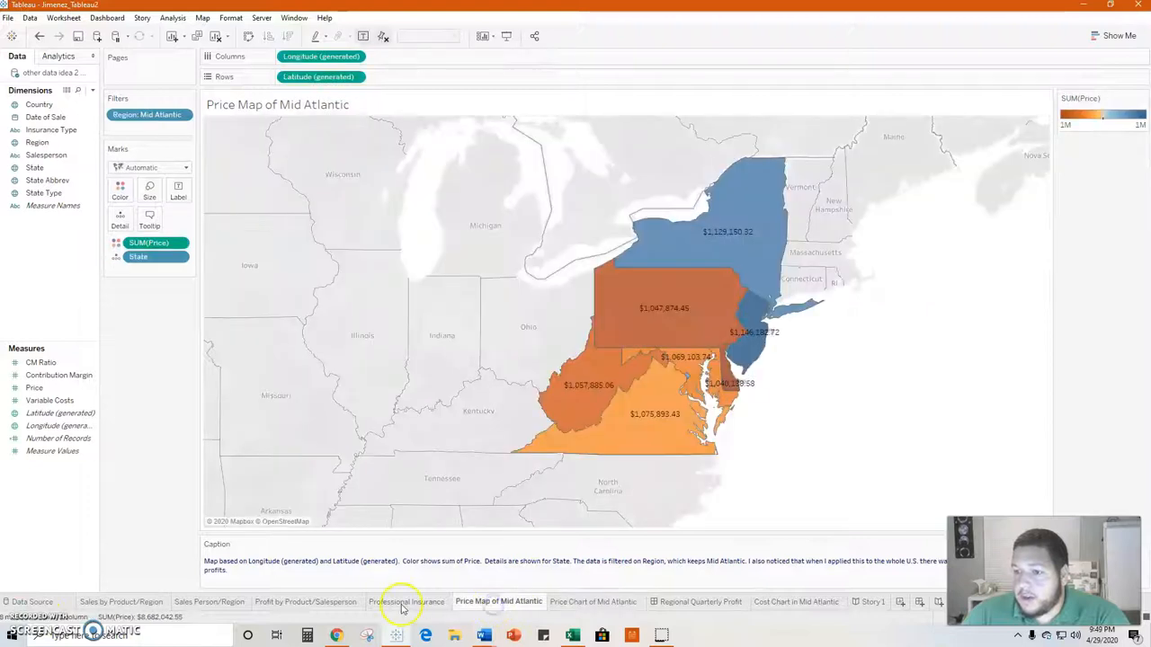
left_click(405, 603)
left_click(313, 602)
left_click(226, 600)
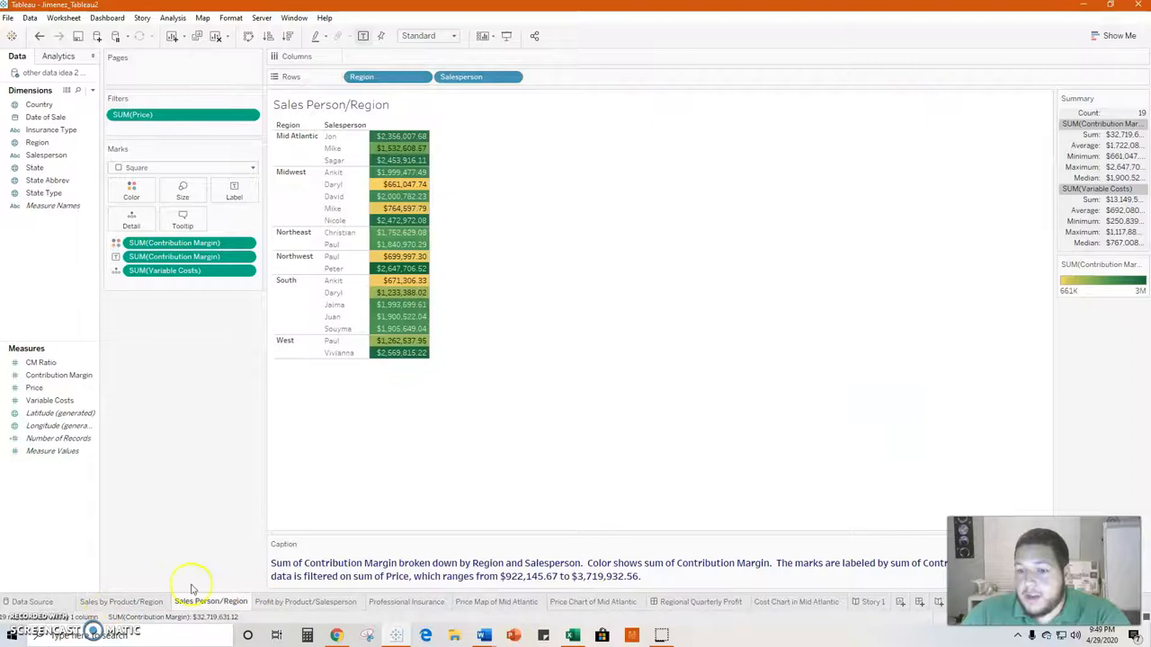
left_click(123, 603)
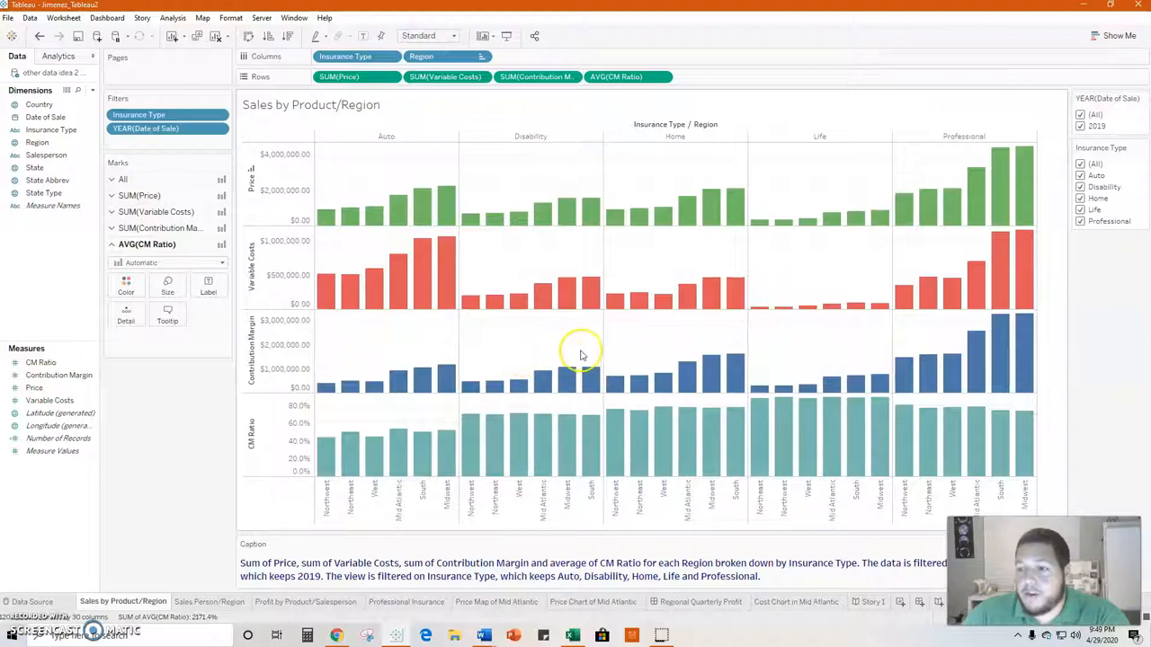
Step: Review Price Chart of Mid Atlantic, and slightly raise the boundary between the map and bar chart in the Regional Quarterly Profit dashboard
left_click(589, 603)
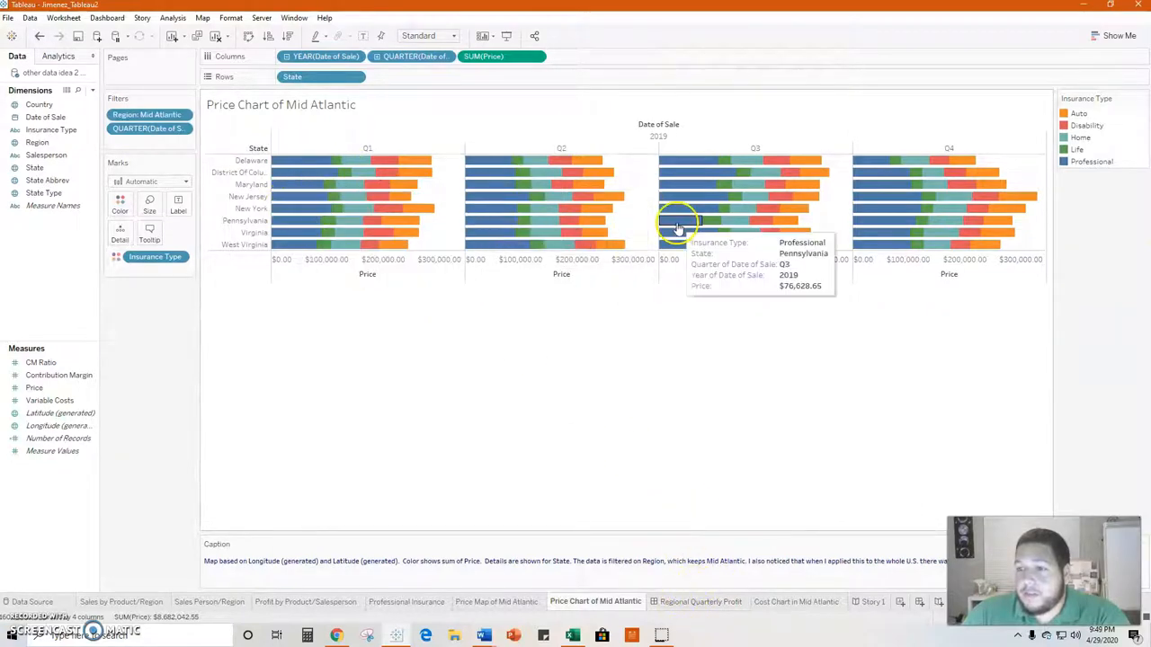
left_click(703, 603)
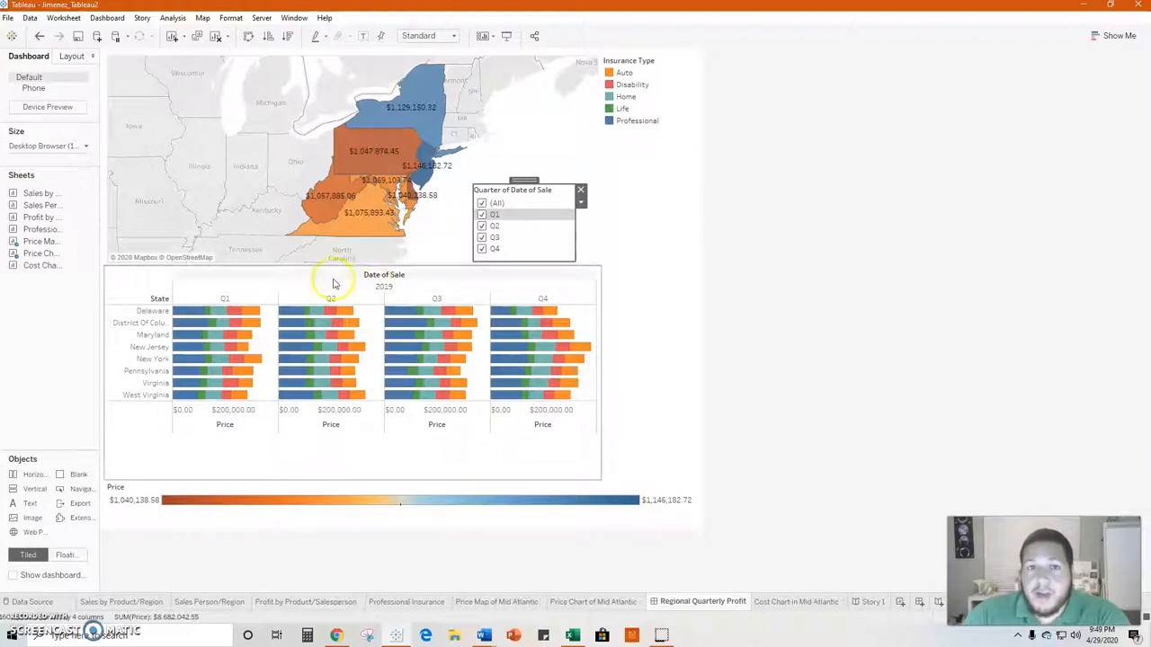
left_click_drag(389, 265, 381, 261)
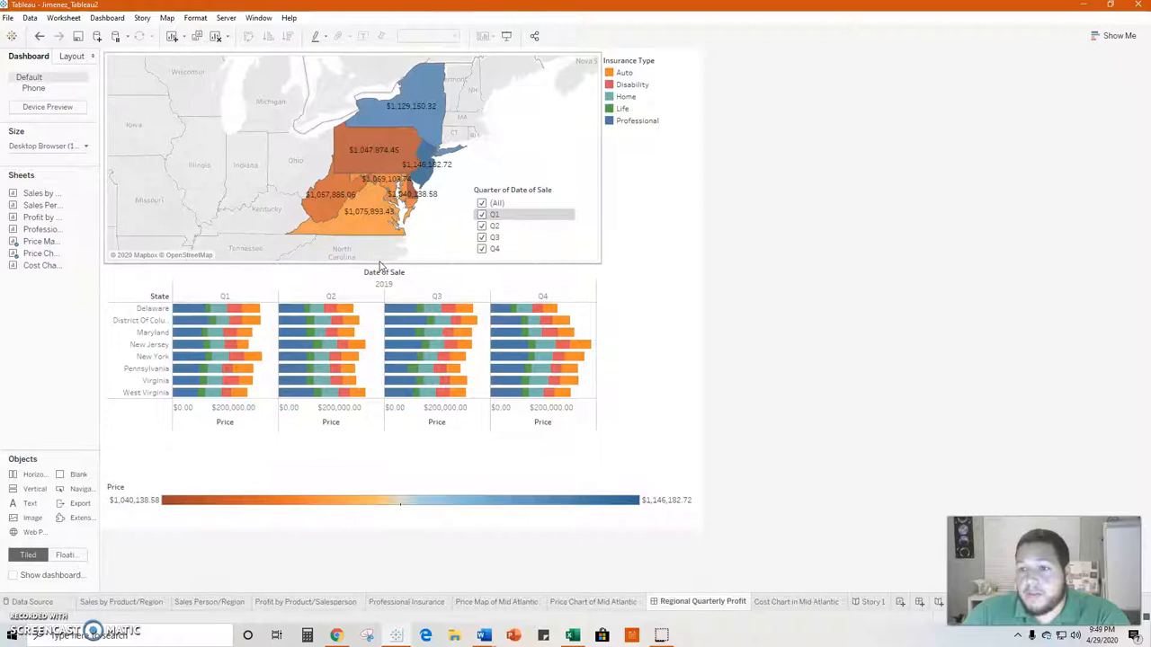
left_click(416, 257)
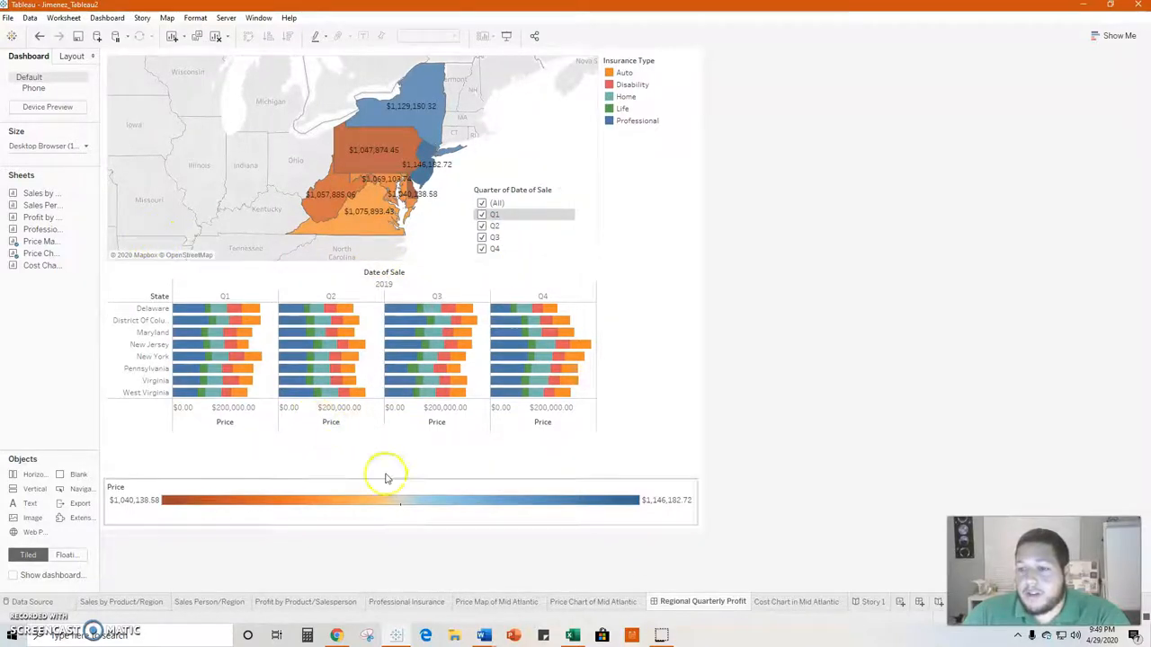
Step: Check Cost Chart in Mid Atlantic against the Regional Quarterly Profit dashboard
left_click(788, 609)
left_click(685, 607)
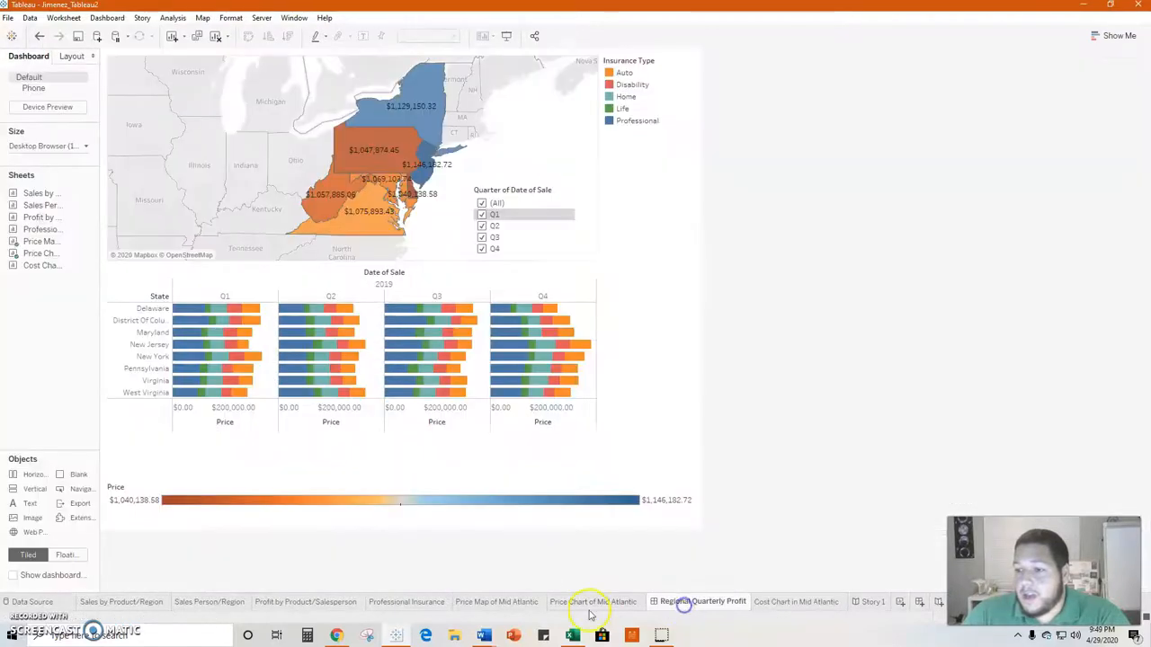